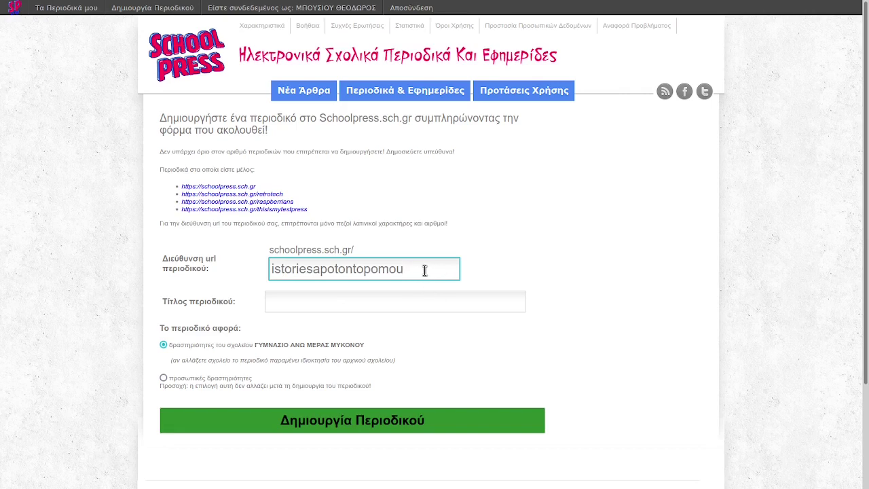
Step: Replace the text in the magazine's URL address with dokimastiko2384
text(12)
key(BackSpace)
key(BackSpace)
key(BackSpace)
key(BackSpace)
key(BackSpace)
key(BackSpace)
key(BackSpace)
key(BackSpace)
key(BackSpace)
key(BackSpace)
key(BackSpace)
key(BackSpace)
key(BackSpace)
key(BackSpace)
key(BackSpace)
key(BackSpace)
key(BackSpace)
key(BackSpace)
key(BackSpace)
key(BackSpace)
key(BackSpace)
key(BackSpace)
key(BackSpace)
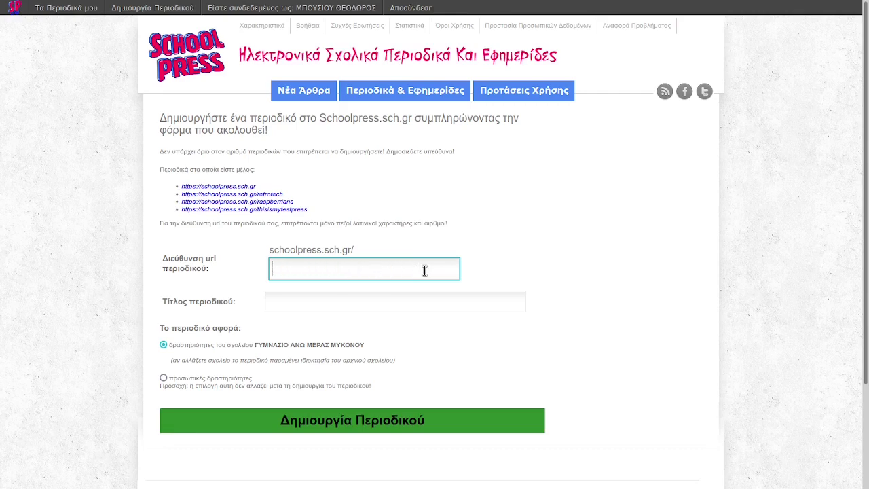
text(dokimastiko23)
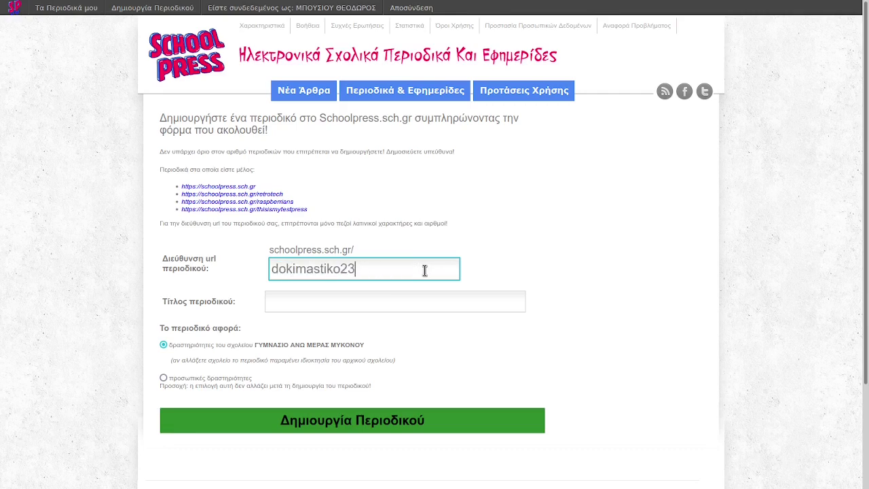
text(84)
Step: Title the magazine "Δοκιμαστικό περιοδικό", designate it for personal activities (προσωπικές δραστηριότητες) and create it
click(323, 301)
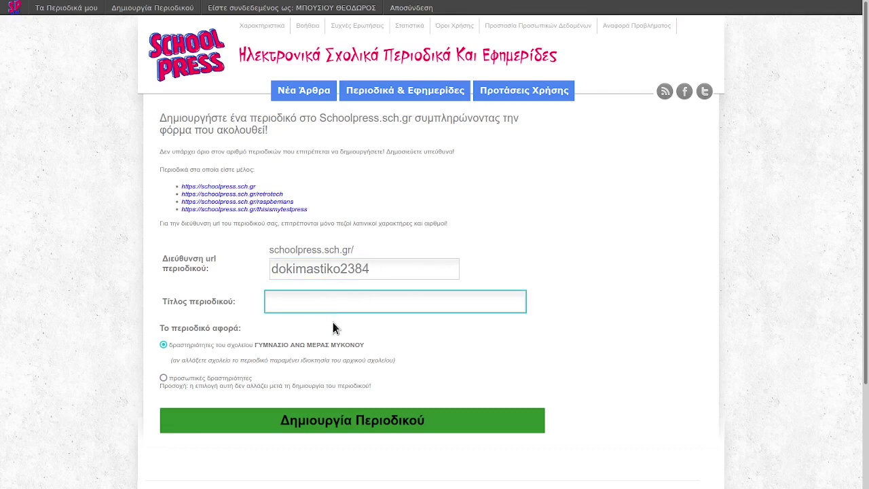
text(Δοκιμαστικό περιοδικό)
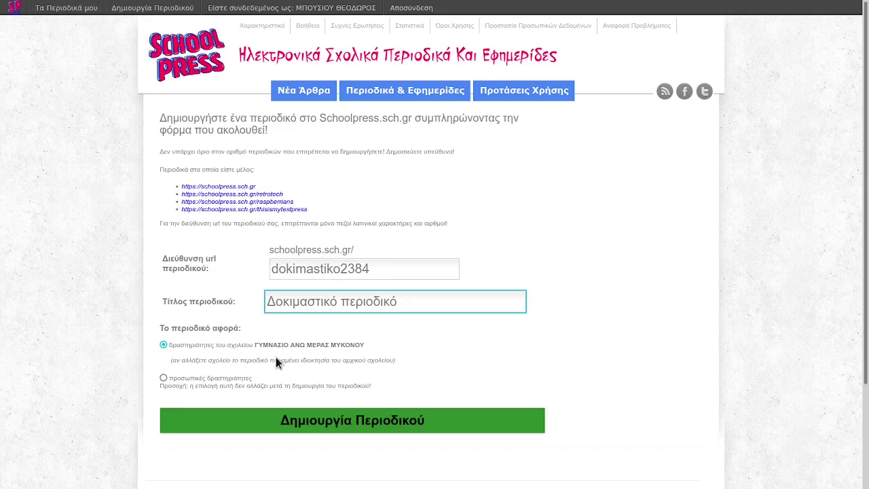
click(162, 377)
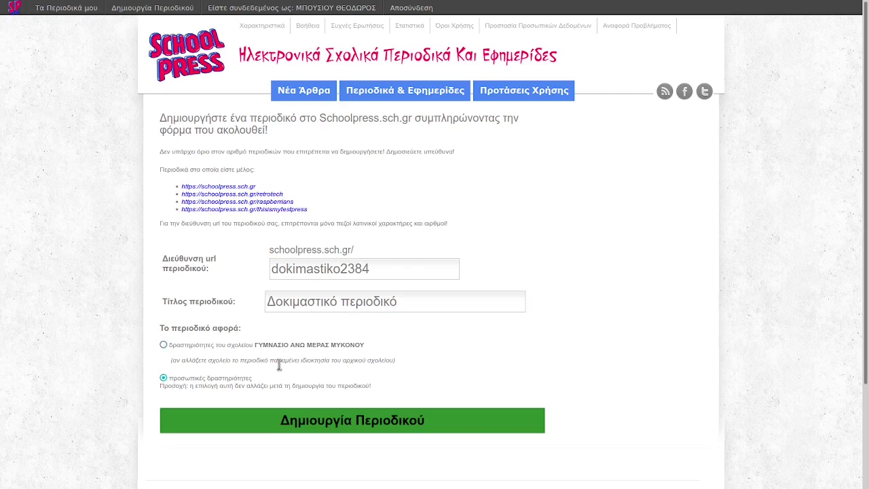
click(356, 432)
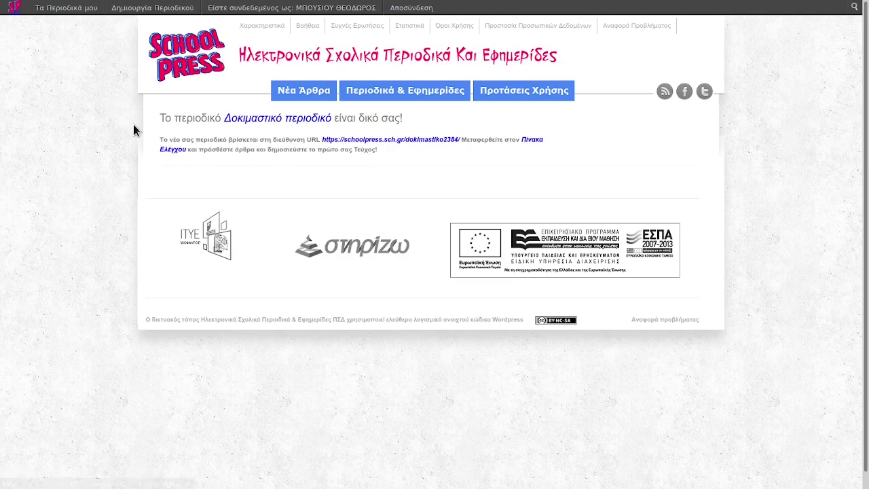
Step: Open the new magazine's control panel and look through its available functions and issue overview
mouse_move(68, 9)
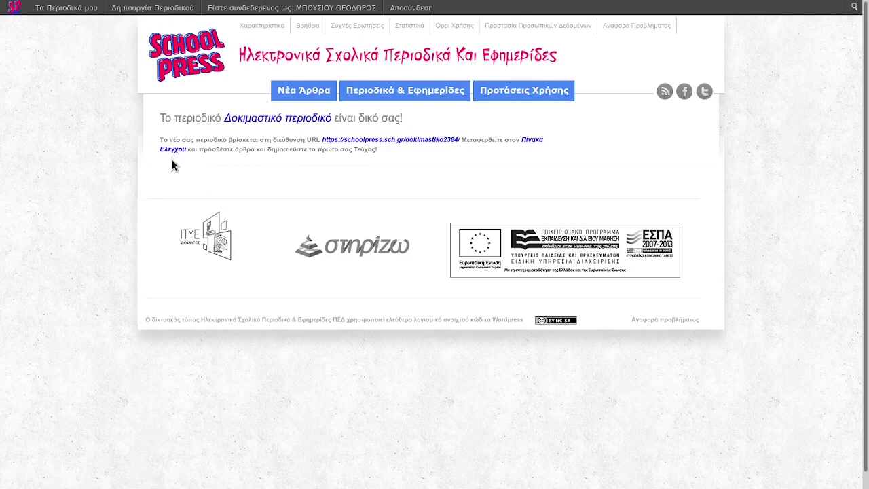
click(531, 145)
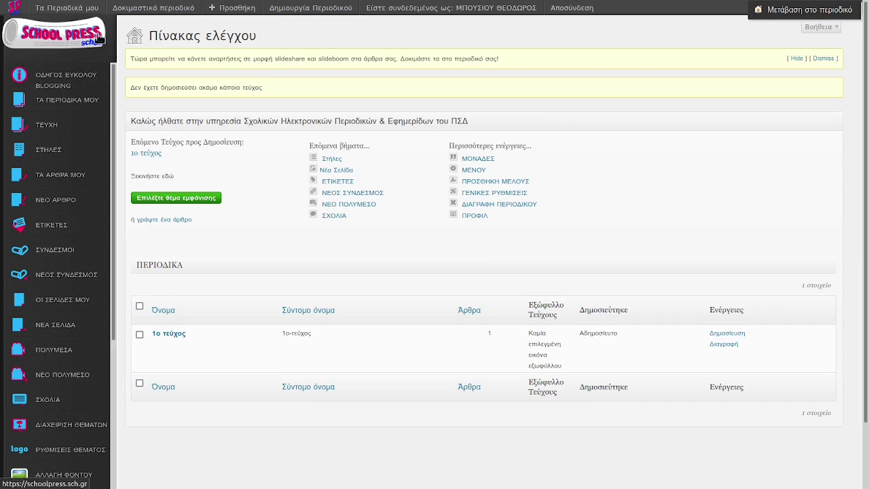
mouse_move(81, 71)
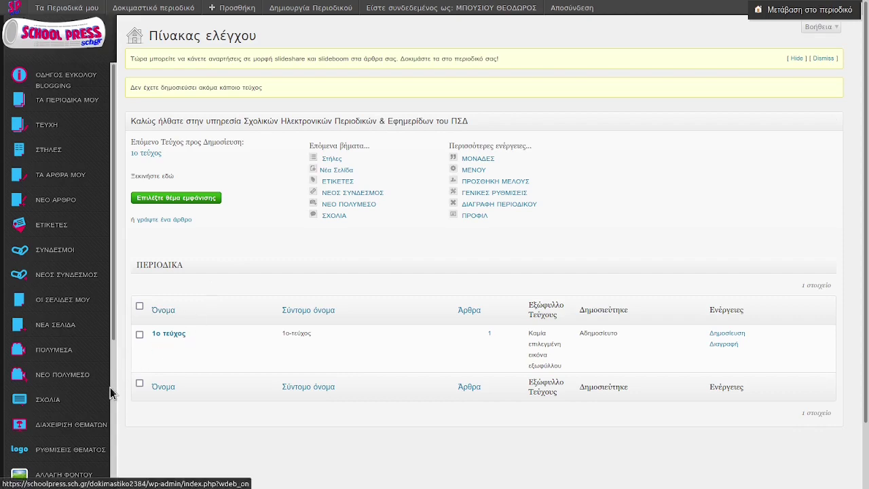
scroll(103, 403, down, 2)
scroll(102, 404, up, 3)
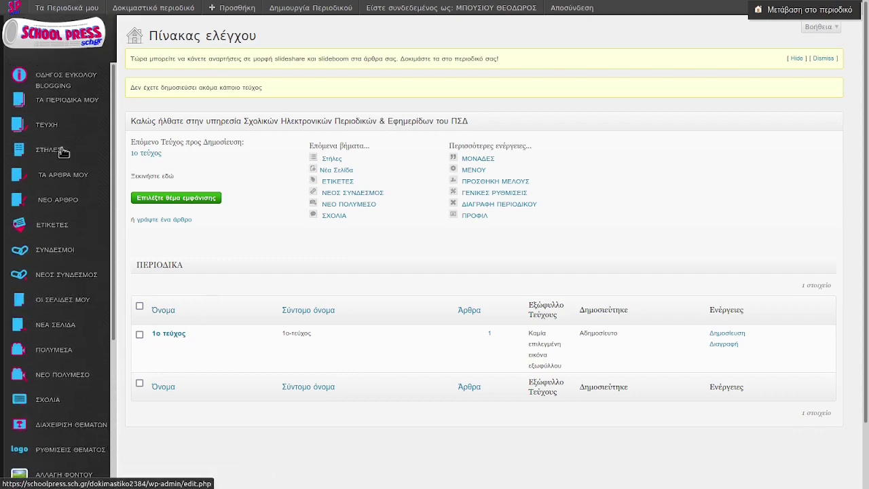
scroll(58, 224, down, 5)
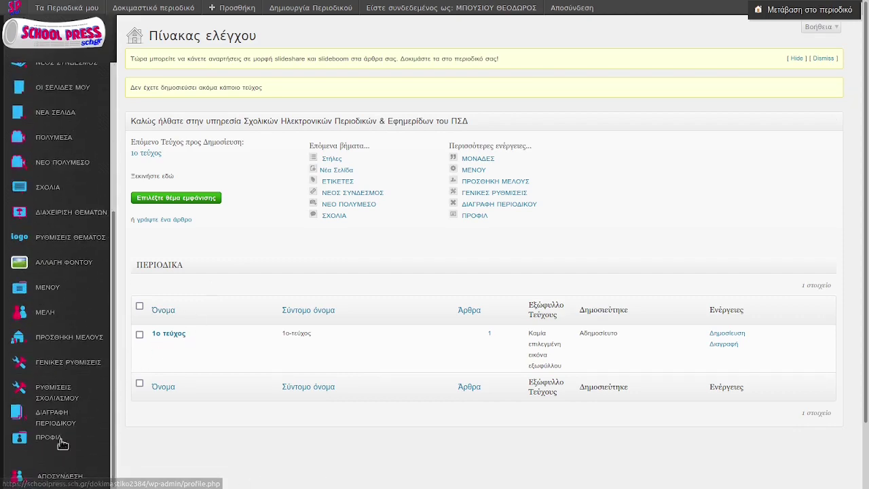
scroll(64, 466, up, 5)
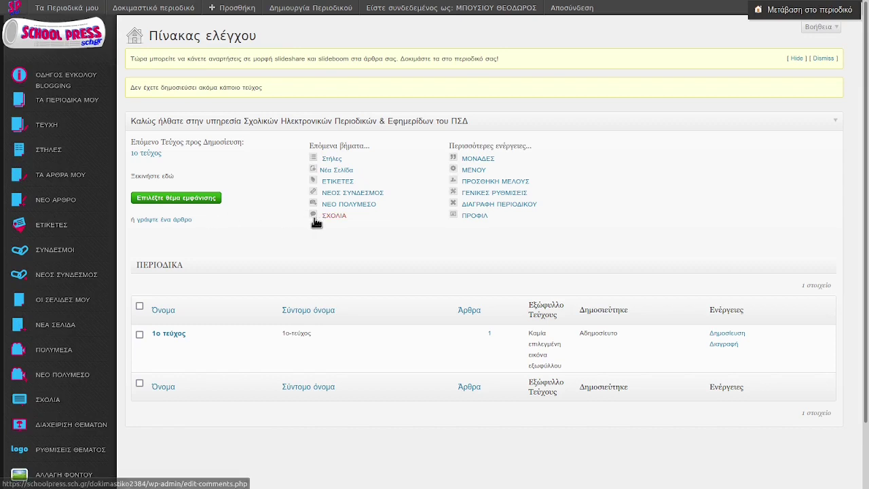
scroll(278, 270, down, 2)
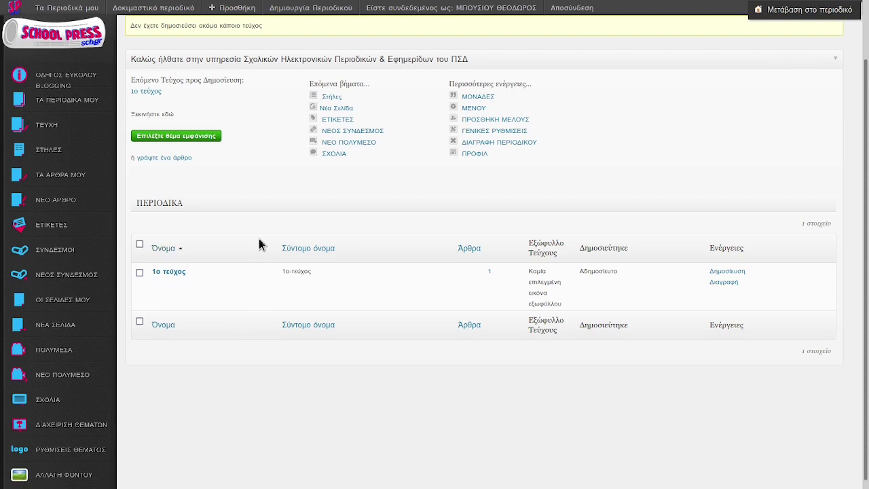
Step: Go to the magazine's issues (Τεύχη) and name a new issue "2ο Τεύχος"
click(54, 126)
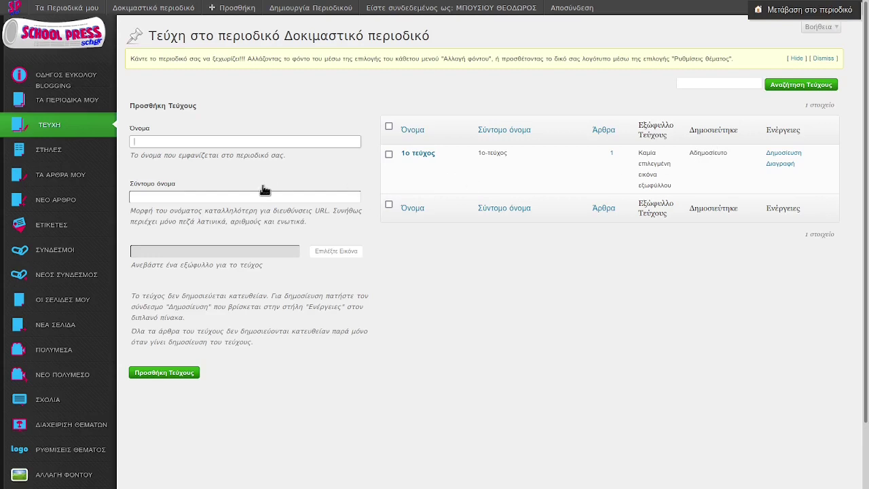
click(178, 141)
text(2ο Τεύχος)
Step: Upload first-cover.jpg from the computer as the issue's cover image and add the issue to the magazine
click(330, 252)
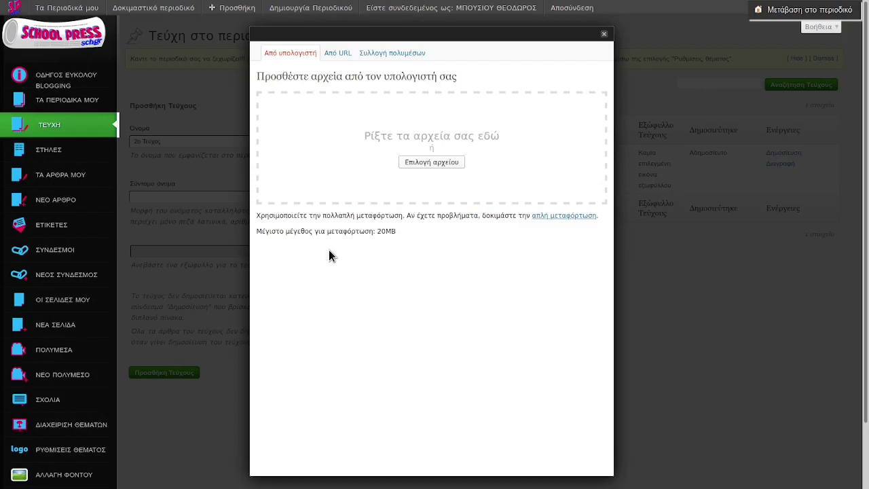
click(431, 164)
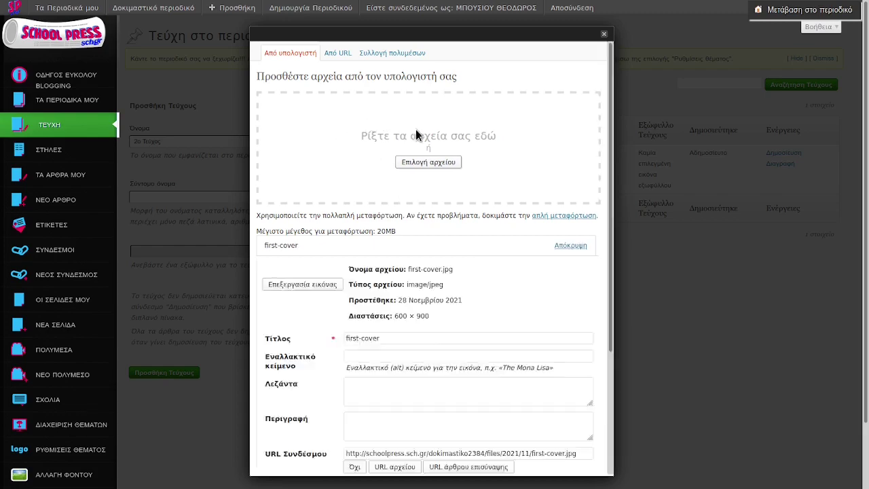
scroll(374, 259, down, 3)
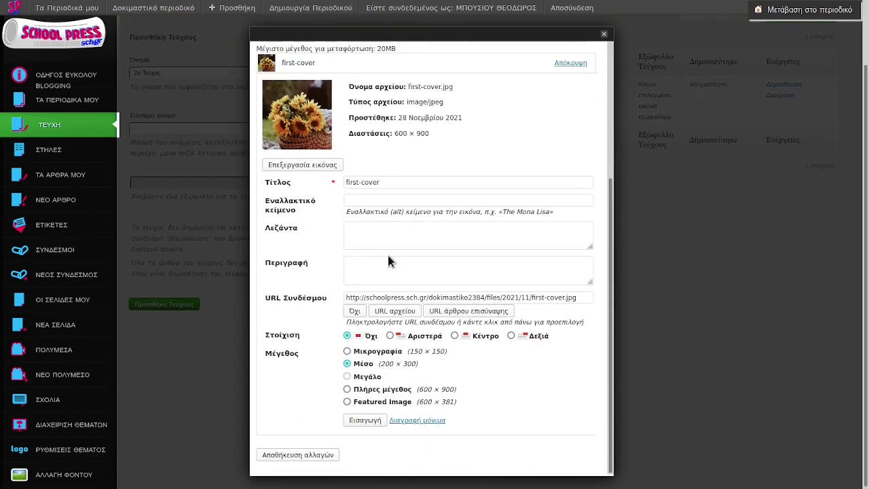
click(366, 421)
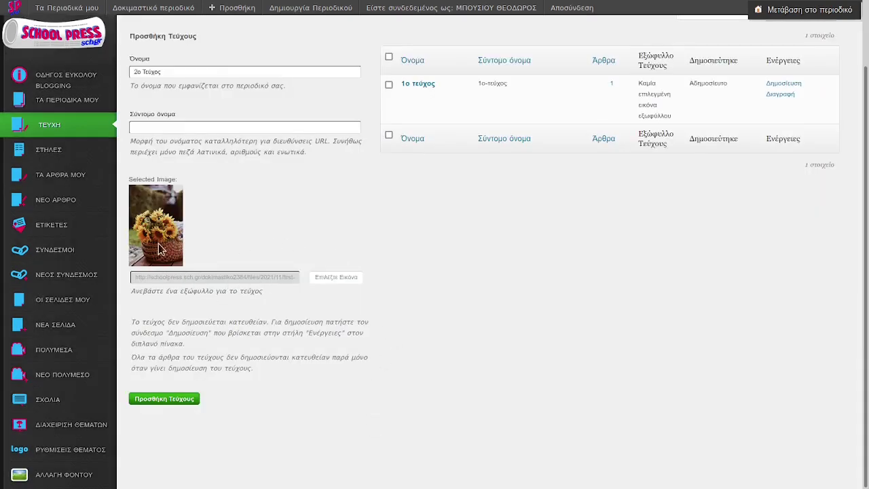
scroll(317, 303, up, 2)
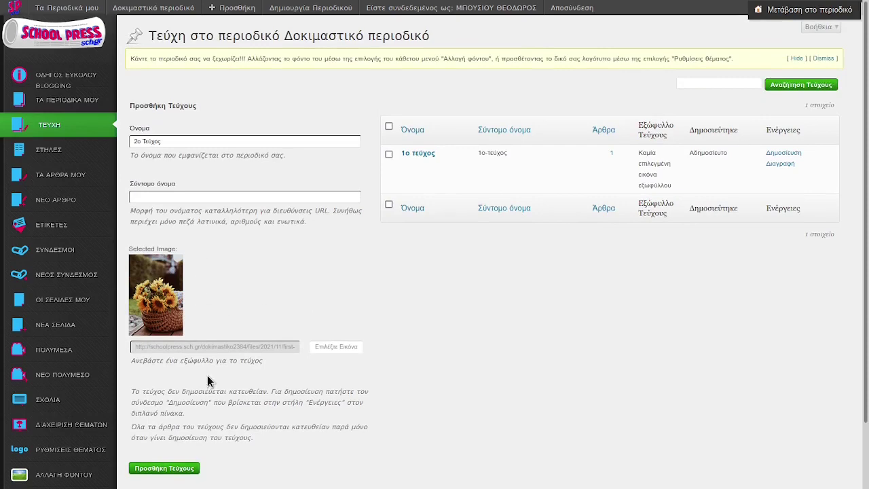
scroll(208, 375, down, 2)
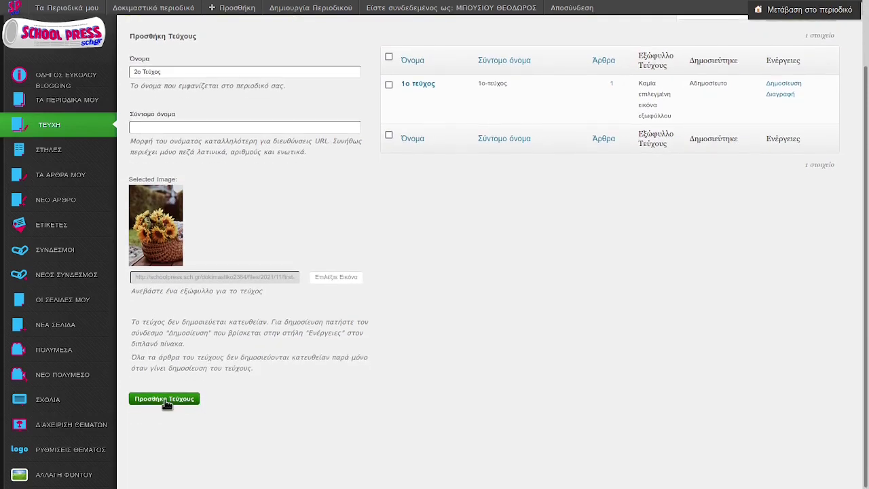
click(165, 399)
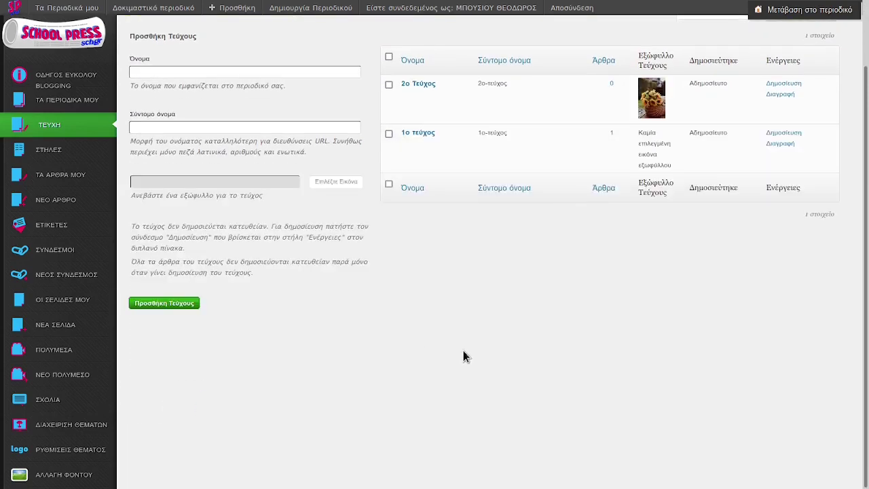
Step: Go to the magazine's article list and start a new article
scroll(463, 351, up, 2)
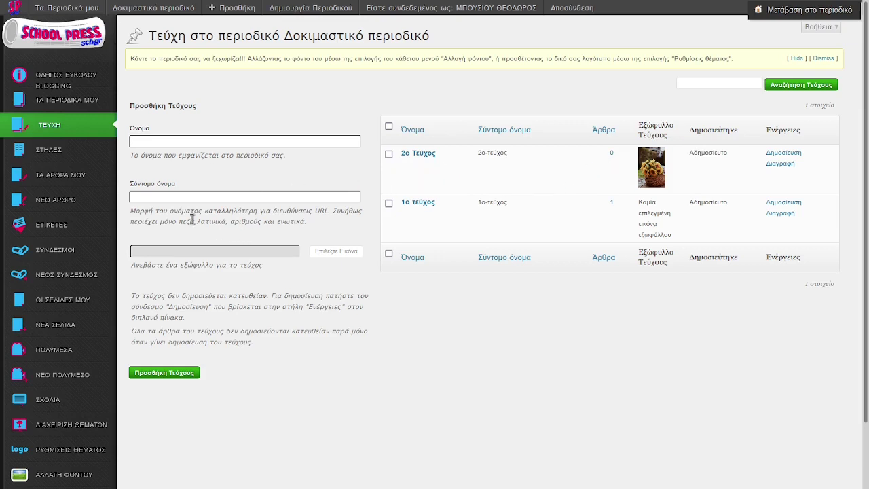
click(51, 176)
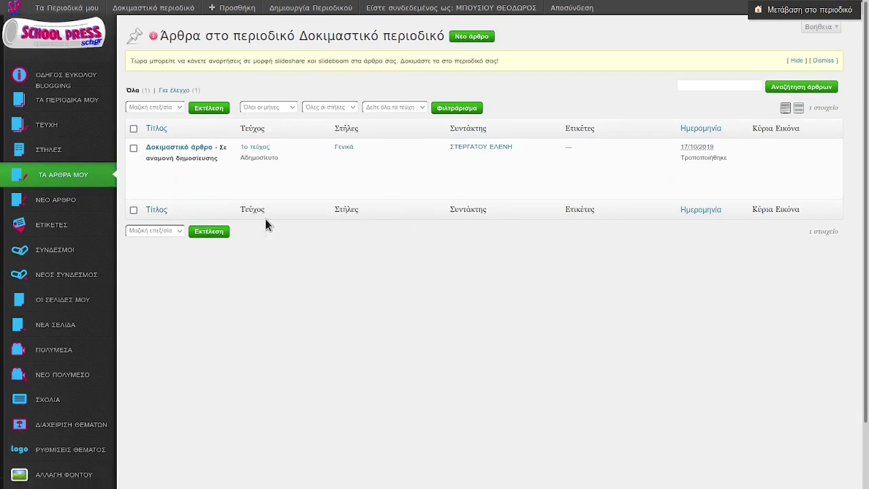
mouse_move(170, 183)
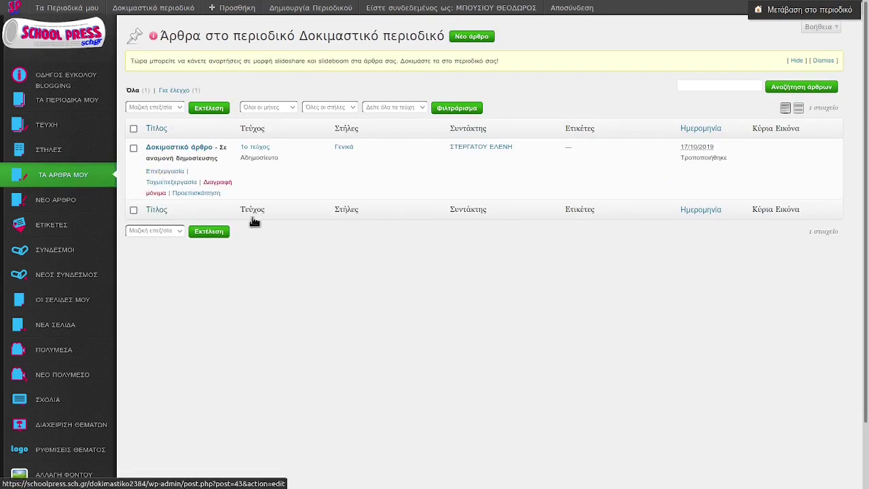
click(470, 37)
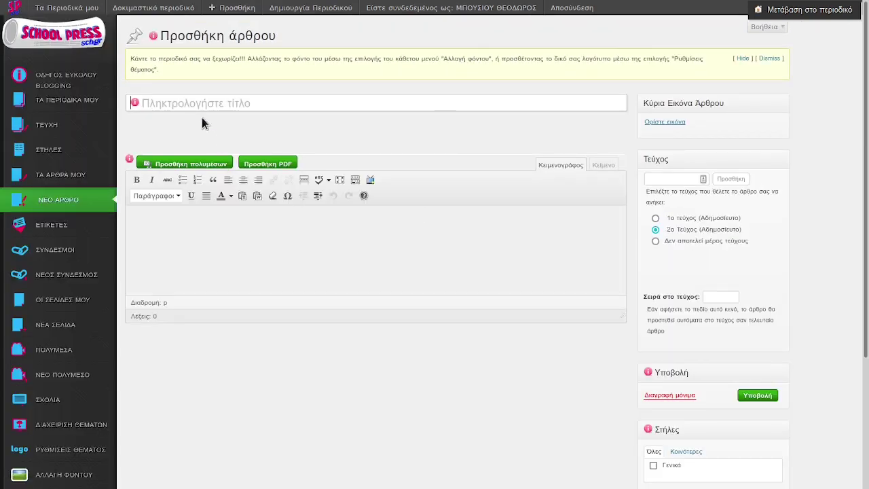
Step: Title the article "Δοκιμαστικό άρθρο" and write "κειμενο του αρθρου" as its body text
click(180, 102)
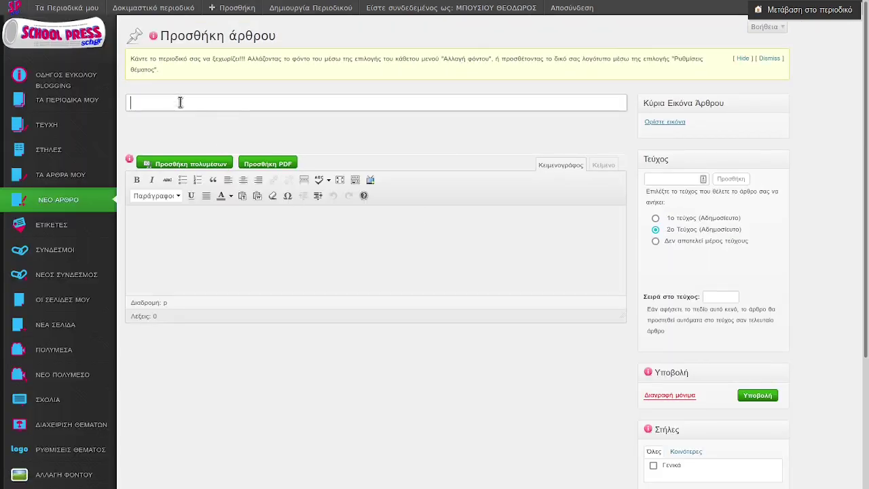
text(δ)
key(BackSpace)
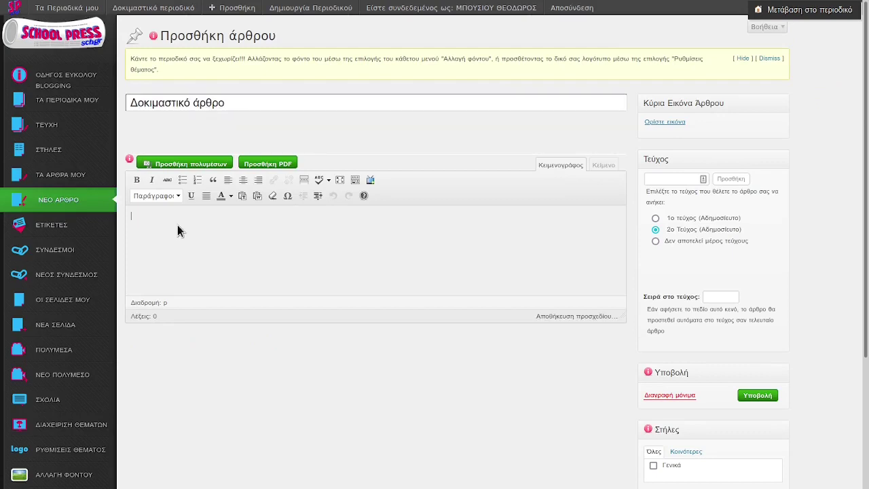
text(ειμενο του αρθρου)
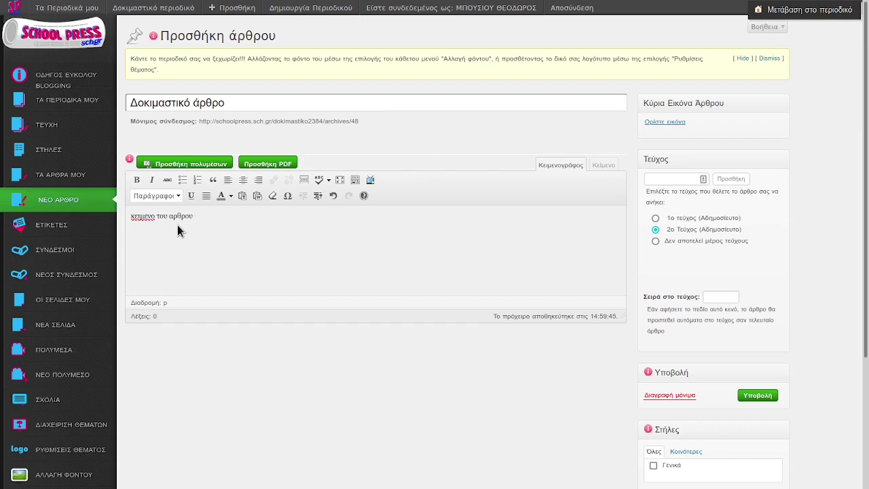
Step: Make the word "αρθρου" in the article's body text bold
double_click(182, 218)
click(231, 221)
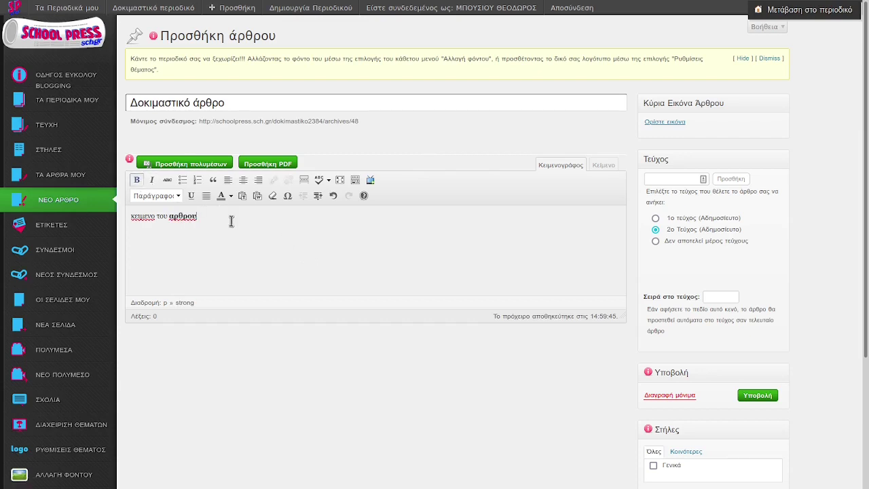
key(ctrl+b)
triple_click(168, 221)
click(273, 181)
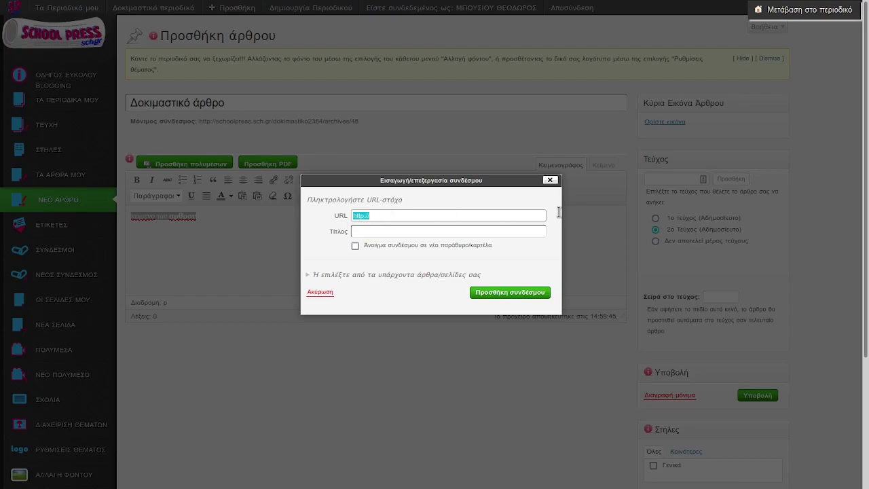
click(550, 180)
Step: Upload istockphoto.jpg from the computer and insert it into the article on a new line below the body text
click(231, 265)
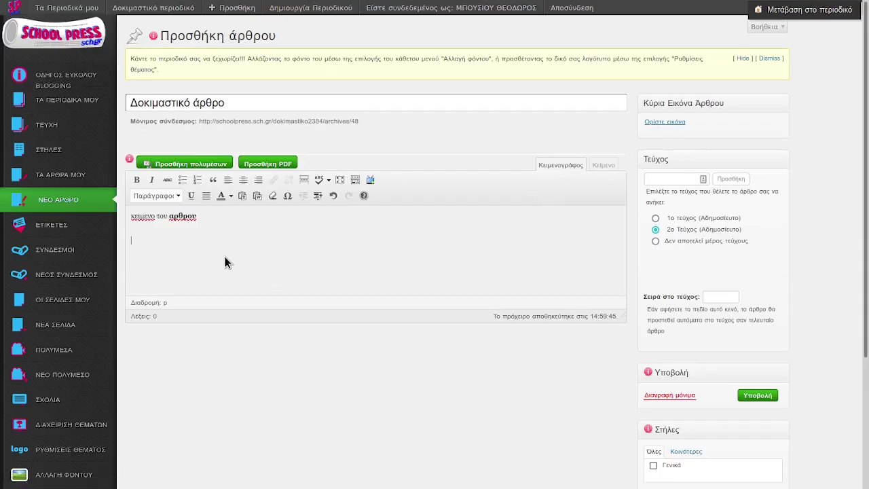
click(187, 167)
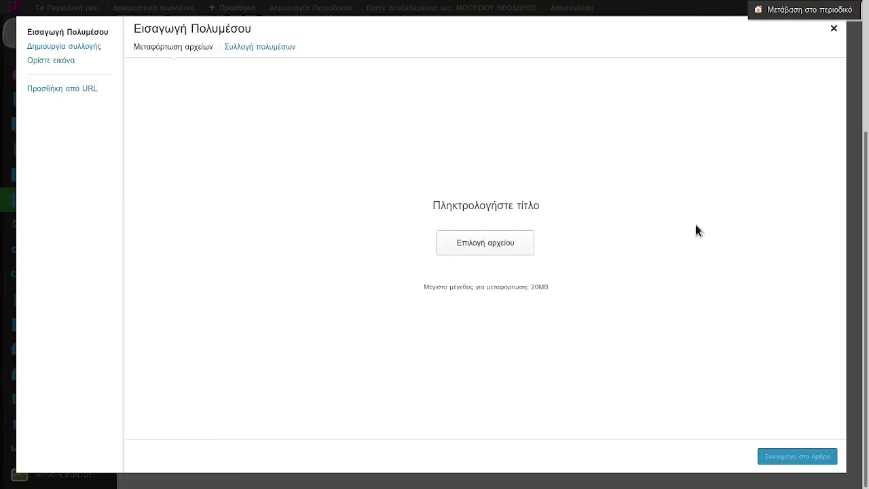
click(834, 28)
click(201, 165)
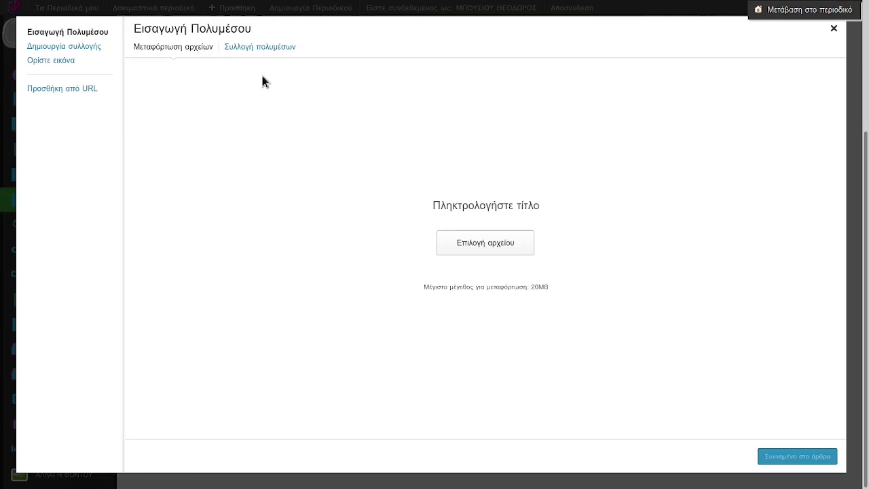
click(273, 47)
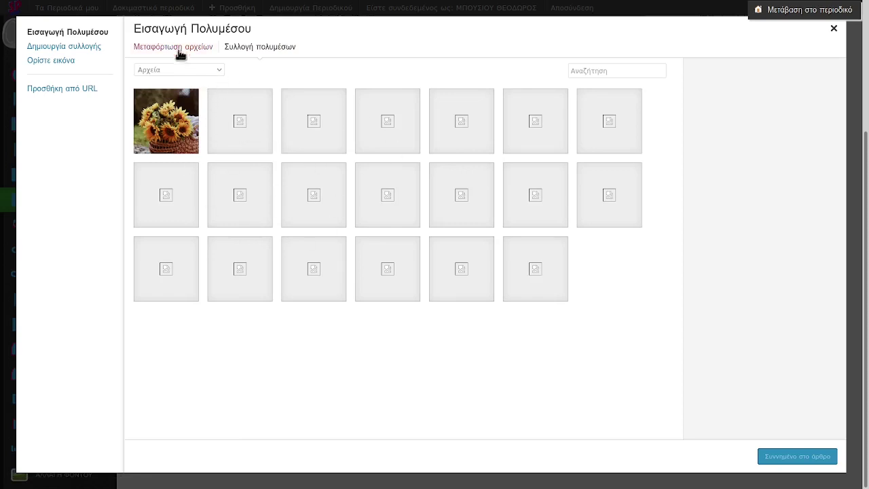
click(197, 58)
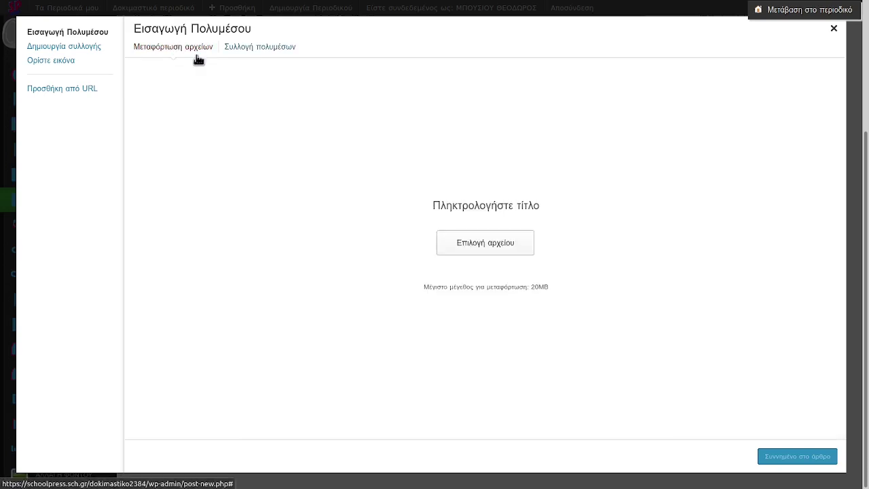
click(487, 247)
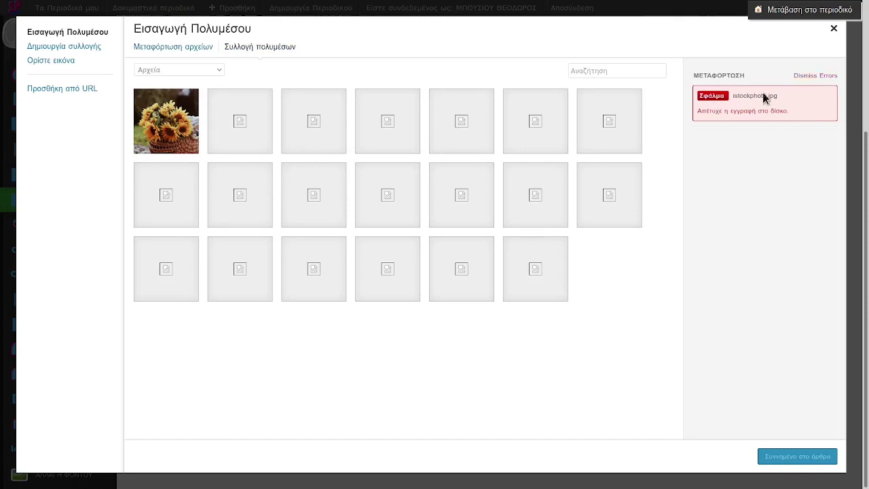
click(164, 49)
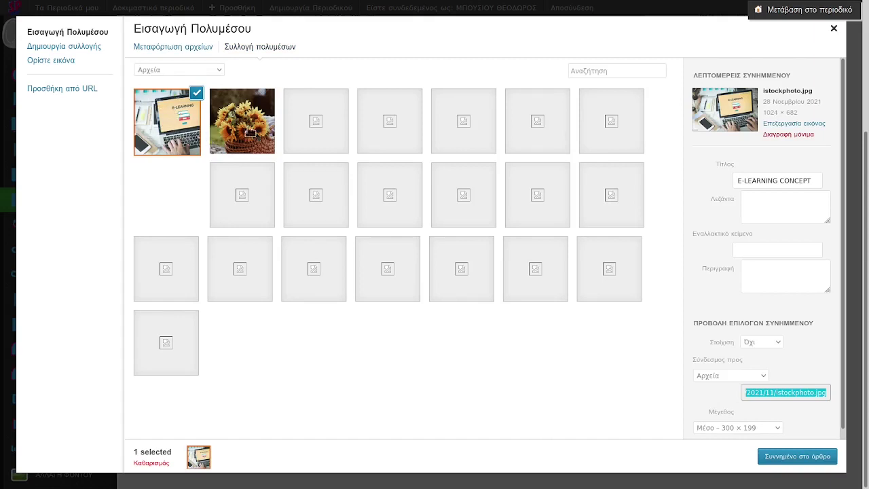
click(781, 460)
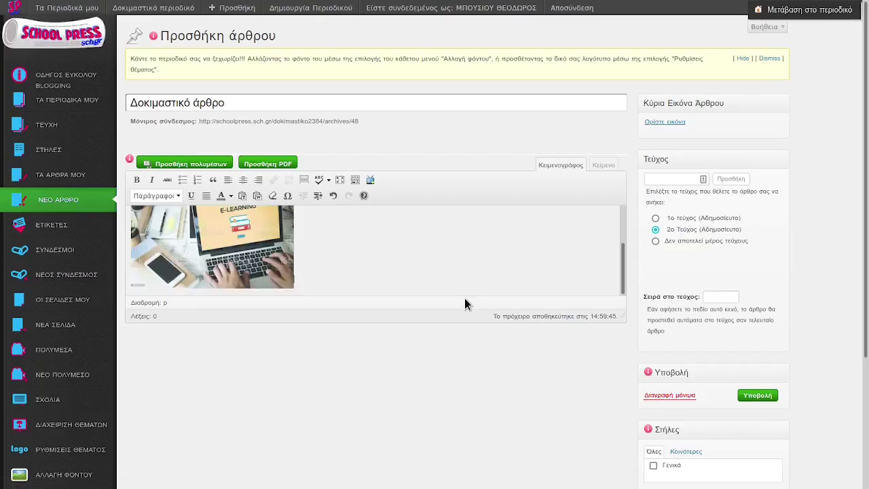
scroll(365, 259, up, 2)
scroll(382, 263, down, 3)
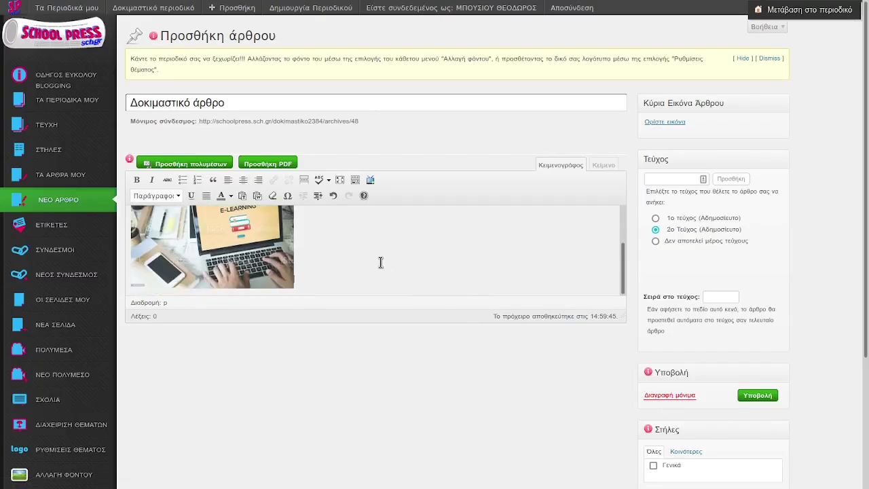
Step: Upload the Unsplash dining-area photo from the computer and set it as the article's main image
click(673, 122)
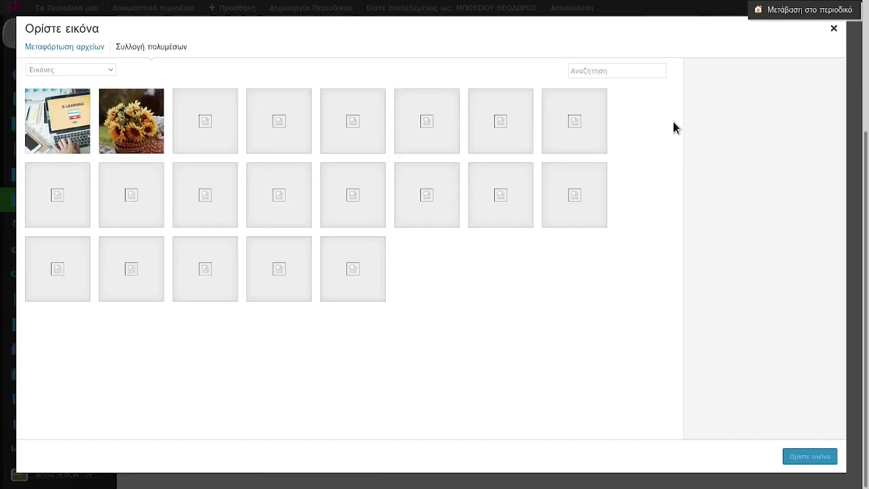
click(68, 49)
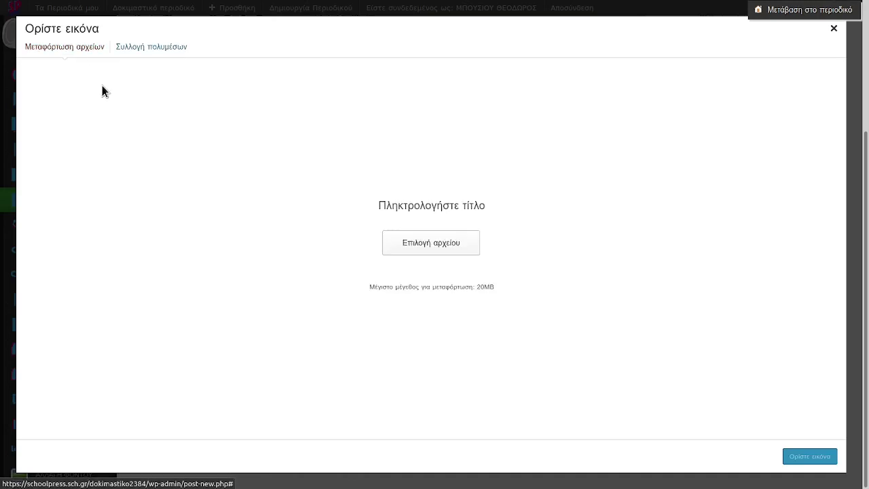
click(433, 247)
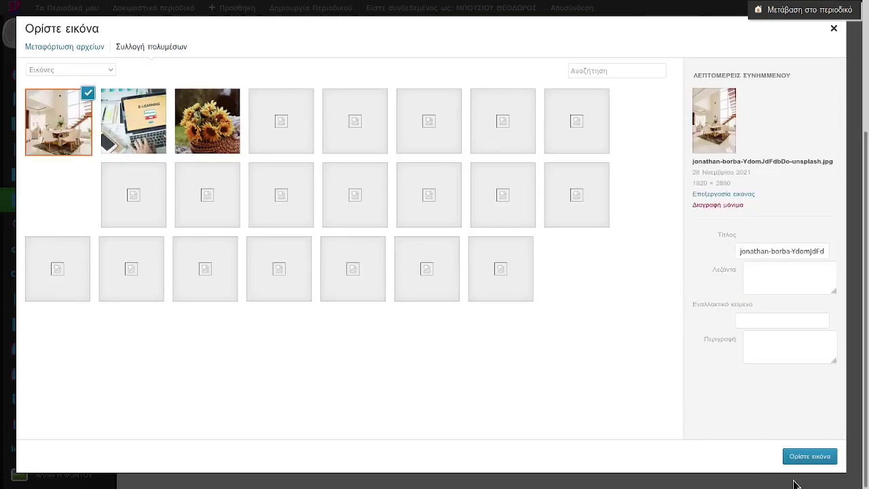
click(815, 457)
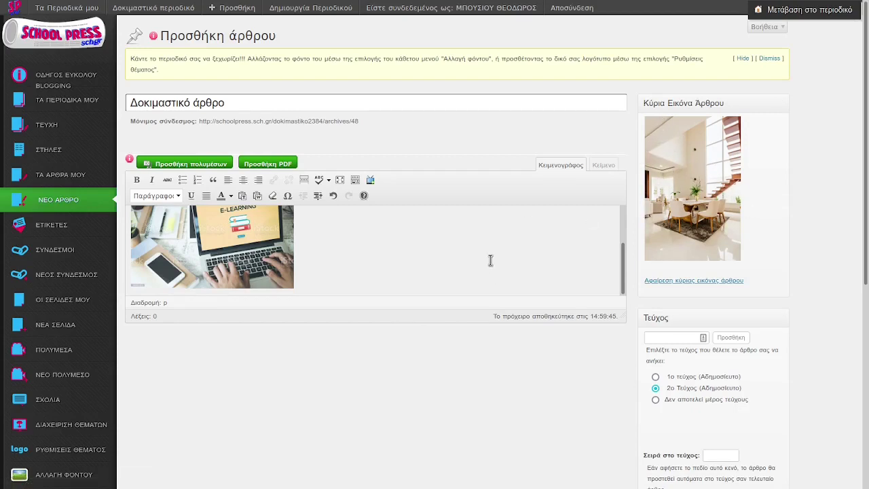
Step: Enlarge the article's editing area downwards so that it fits both the body text and the whole inserted image
click(268, 258)
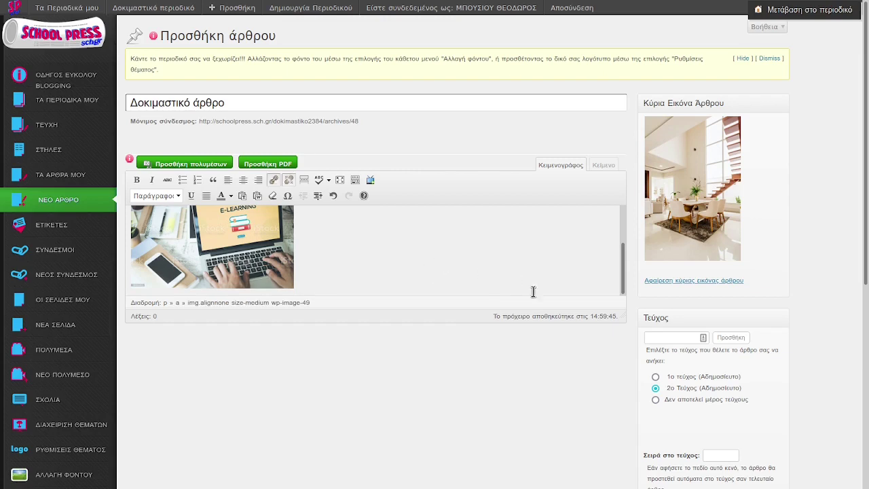
drag(619, 316, 620, 405)
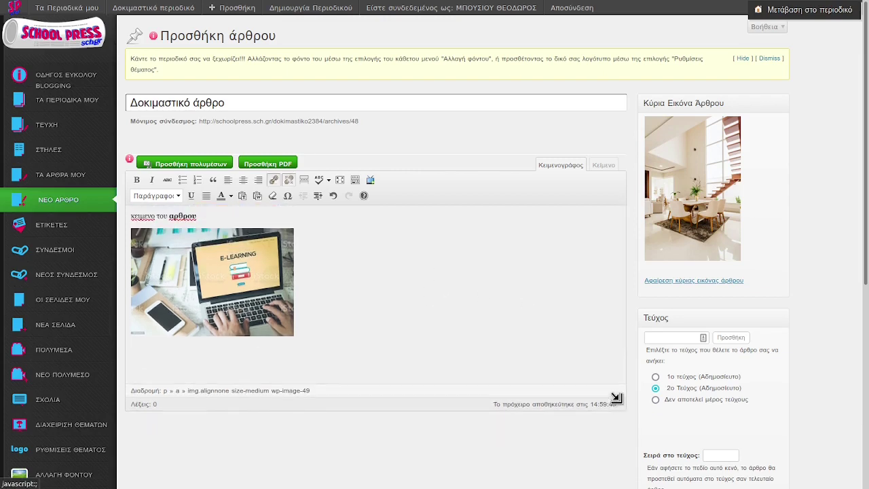
click(370, 181)
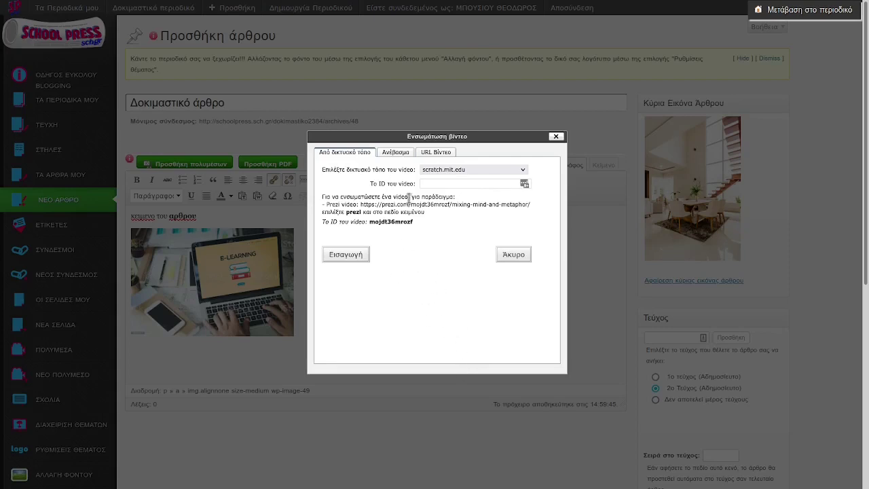
click(436, 152)
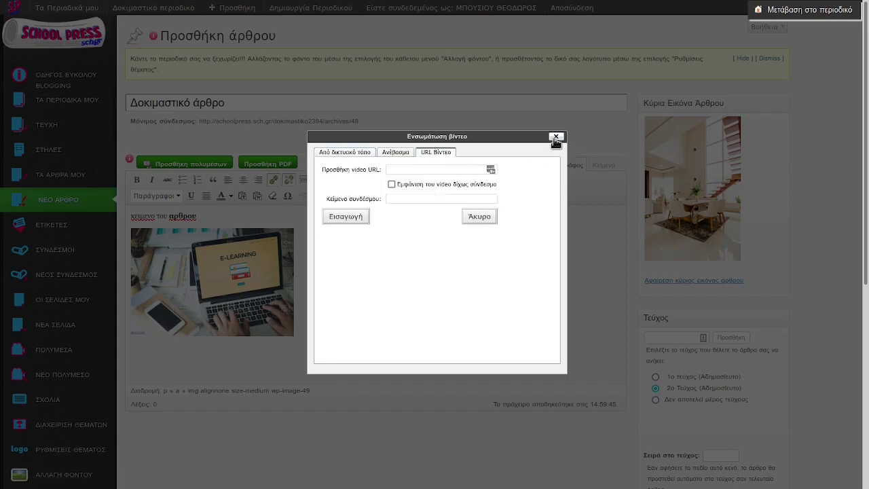
click(556, 136)
click(184, 368)
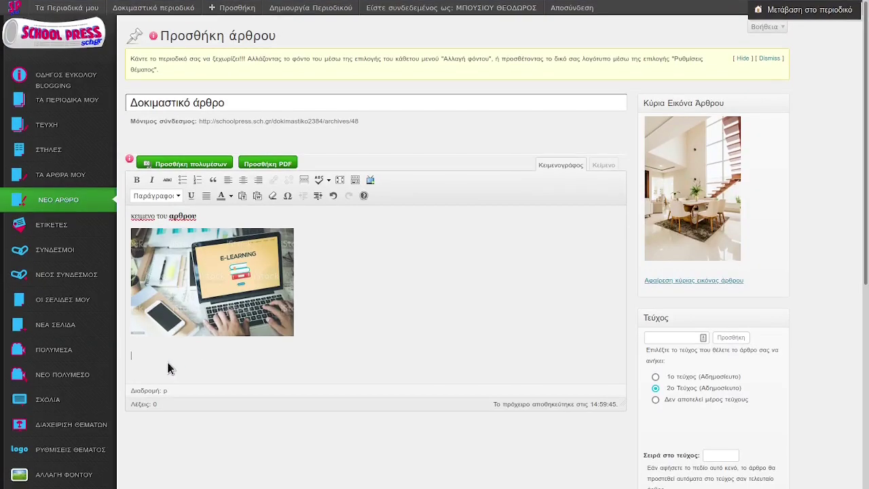
text(https://vimeo.com/65583694)
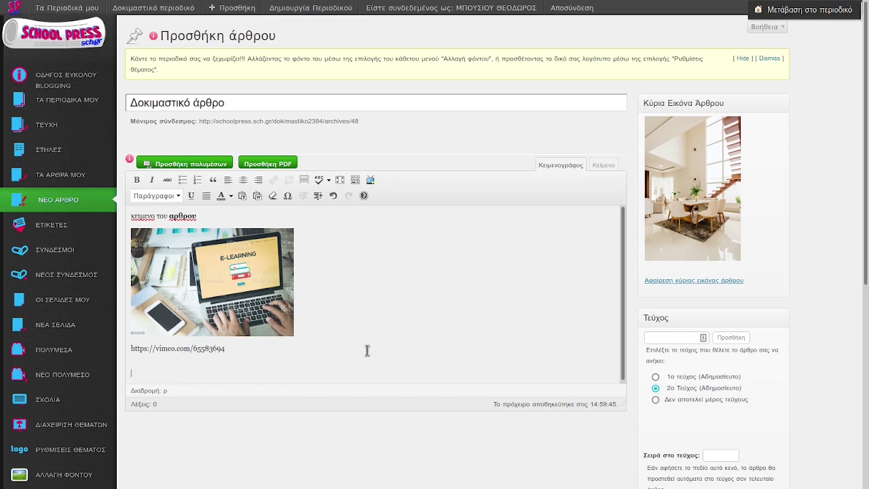
scroll(497, 290, down, 1)
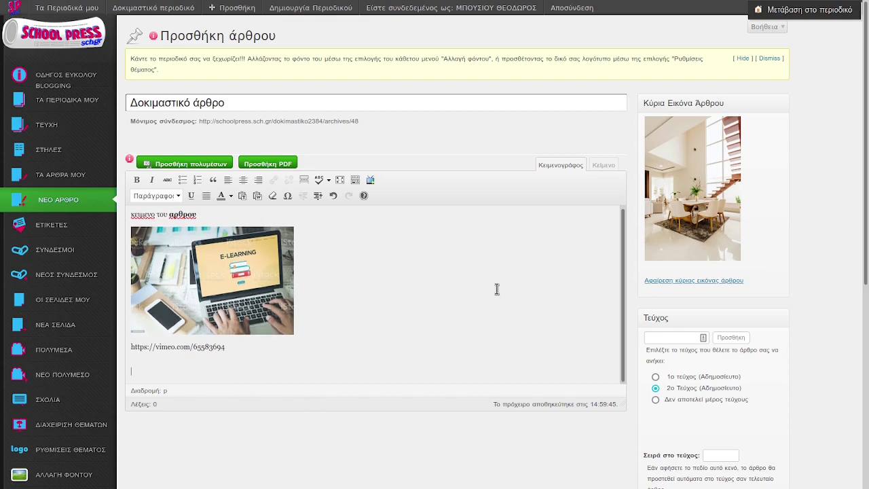
scroll(522, 269, up, 1)
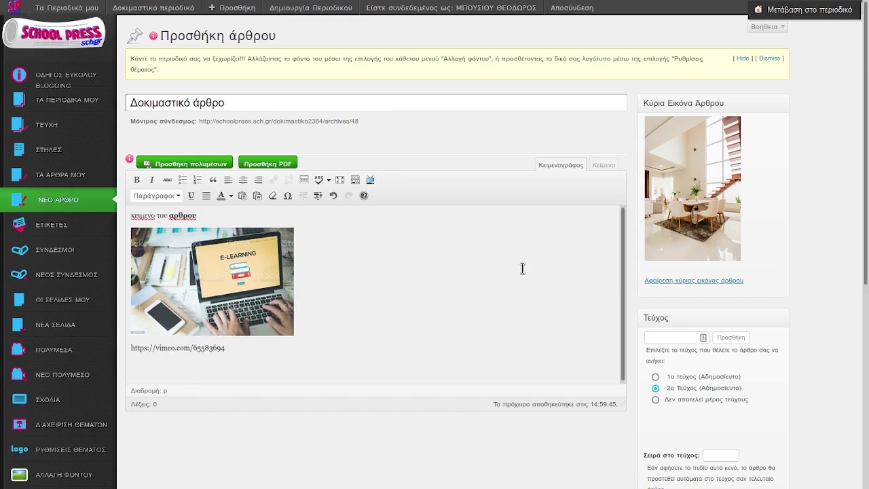
Step: Submit the article under the "Γενικά" column and return to the magazine's article list
scroll(706, 241, down, 4)
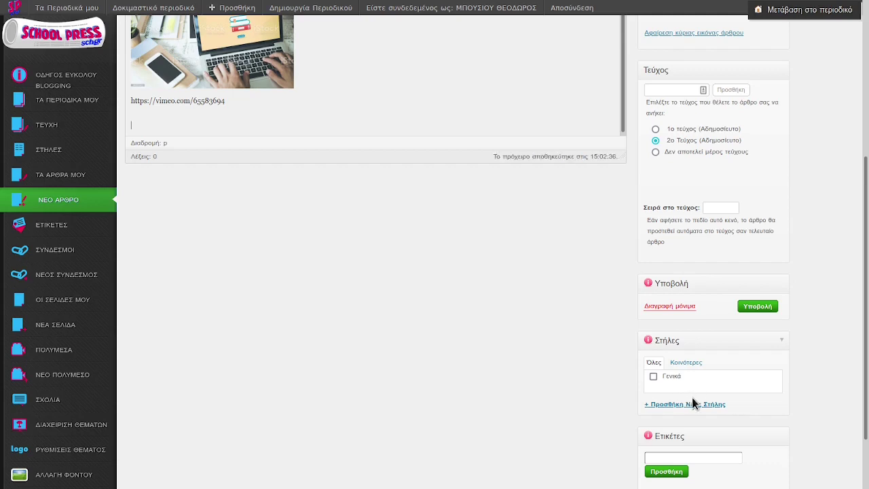
click(654, 376)
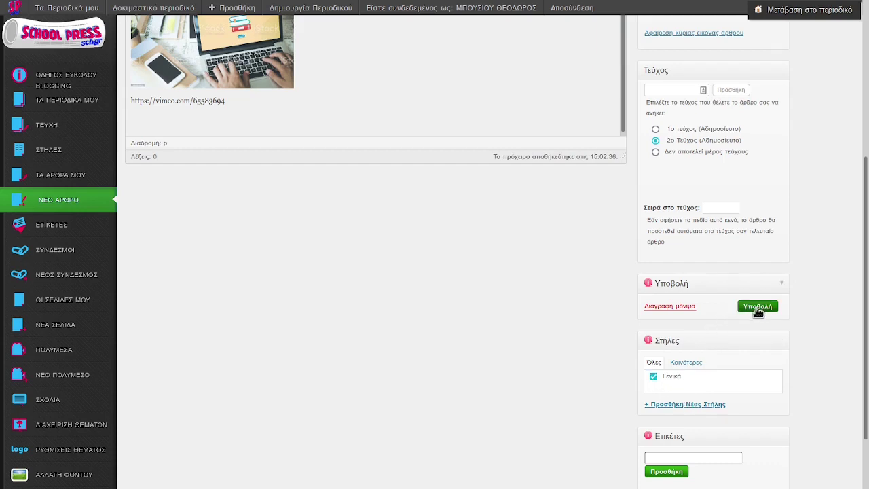
click(758, 309)
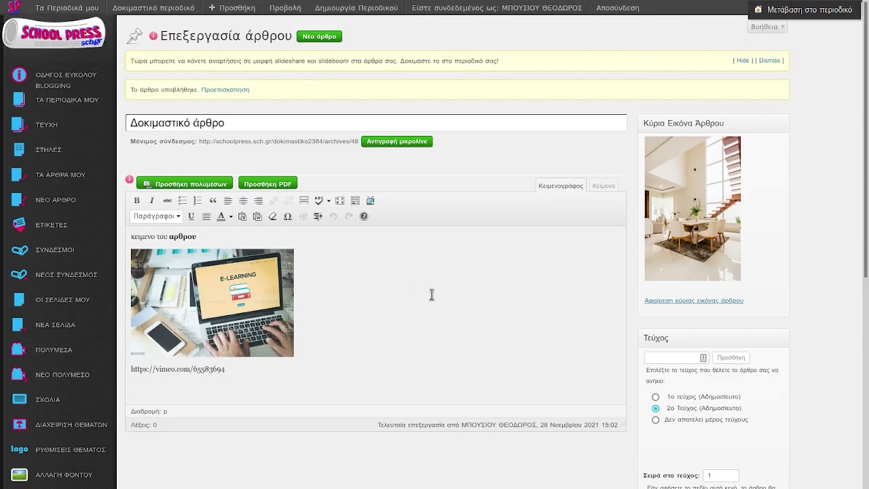
click(68, 178)
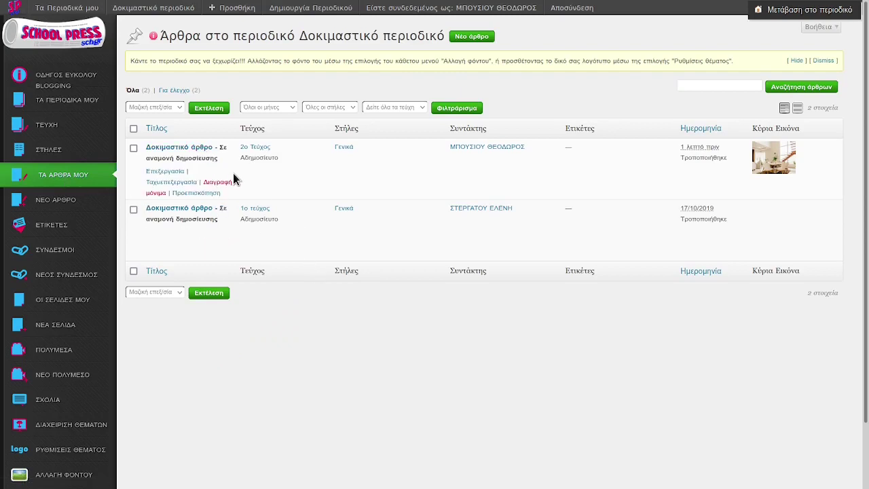
Step: Add a new column named "Αθλητικά" to the magazine
click(43, 150)
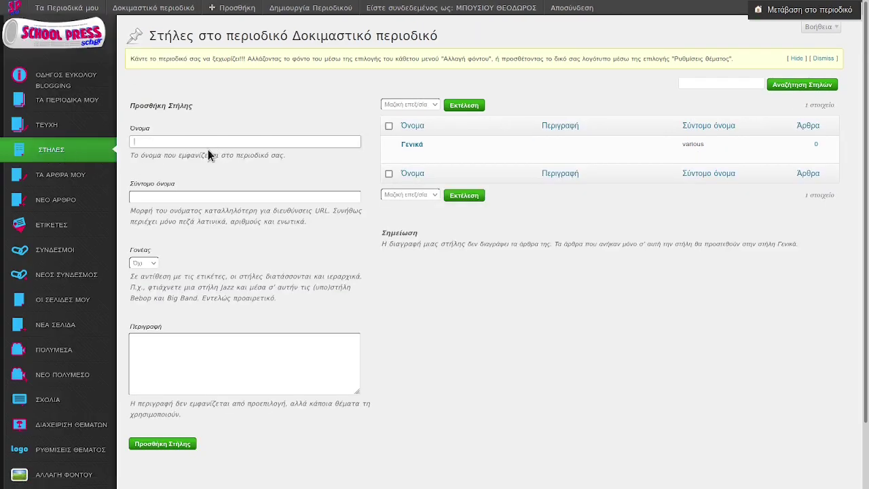
text(Αθλητικά)
click(168, 445)
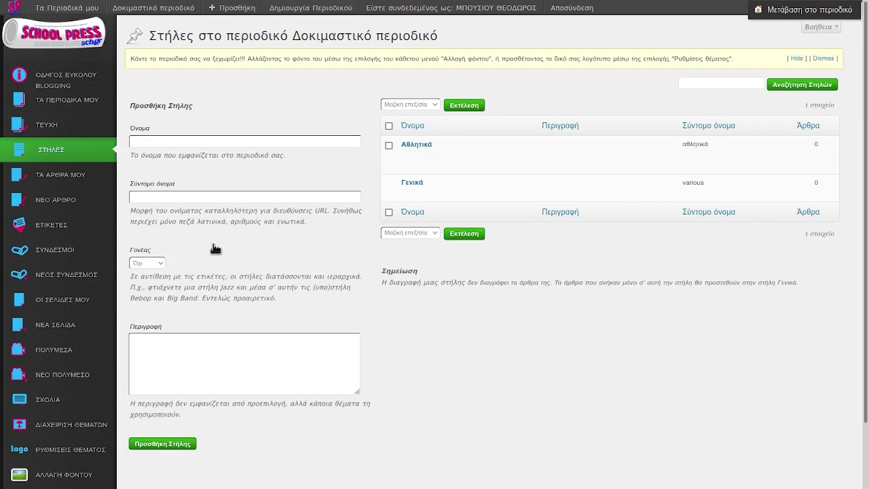
Step: Quick-edit the "Δοκιμαστικό άρθρο" article of issue "2ο Τεύχος" to file it under "Αθλητικά" instead of "Γενικά"
click(62, 182)
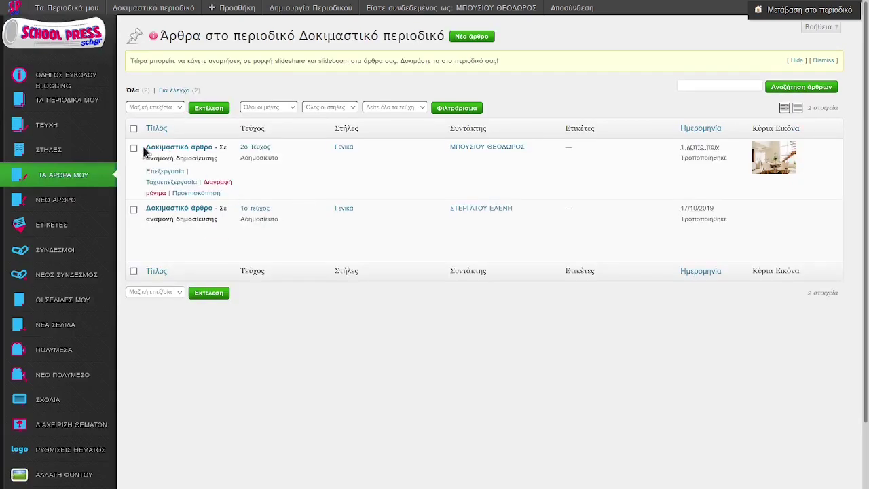
click(183, 184)
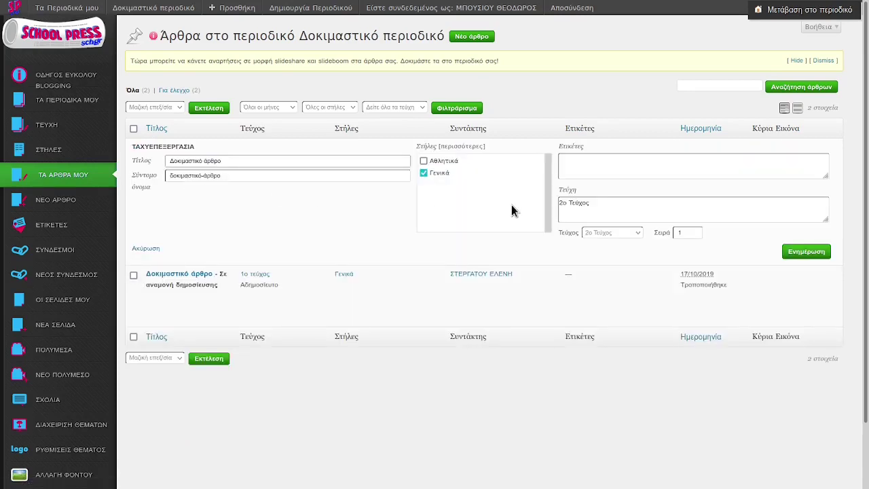
click(423, 161)
click(424, 174)
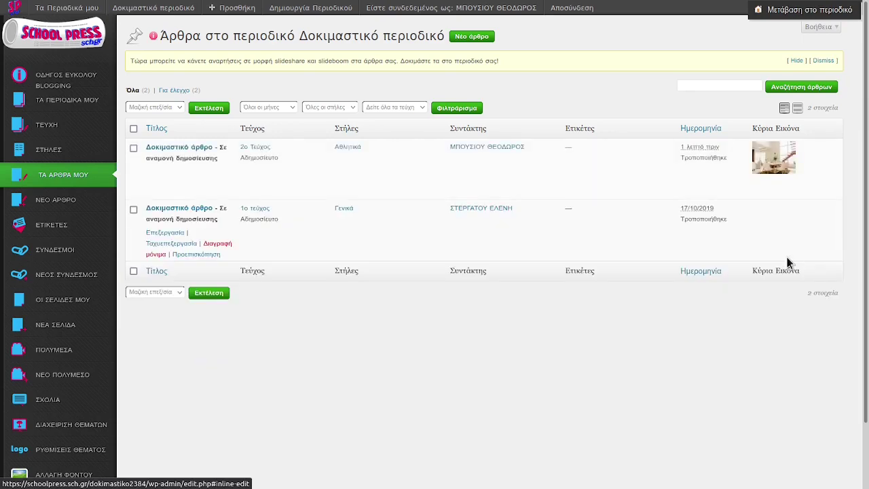
Step: Publish the magazine's issue "2ο Τεύχος", followed by the issue "1ο τεύχος"
click(48, 127)
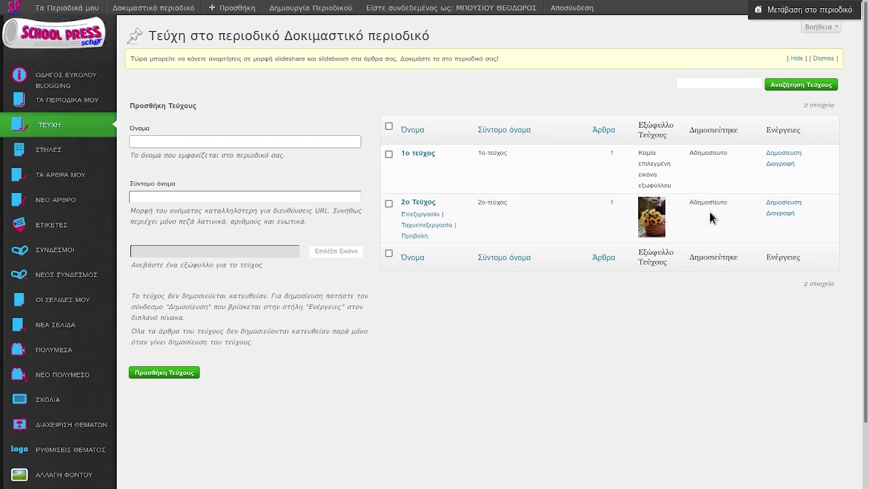
click(779, 203)
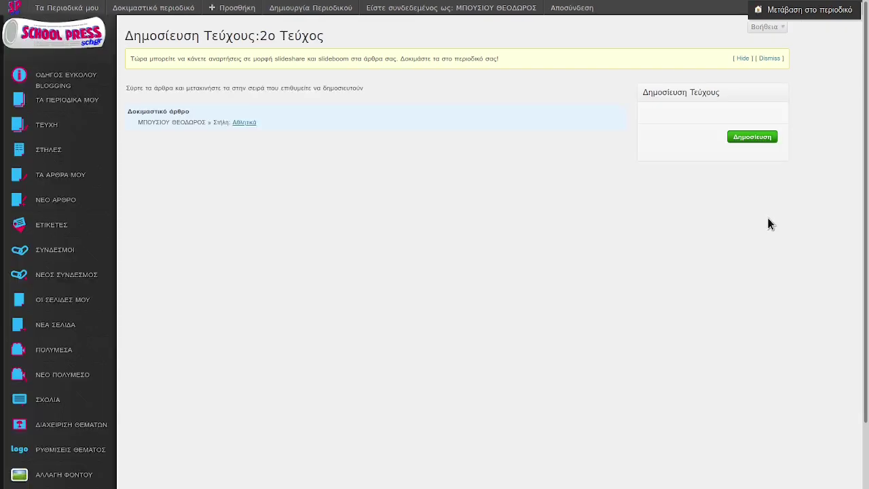
click(749, 138)
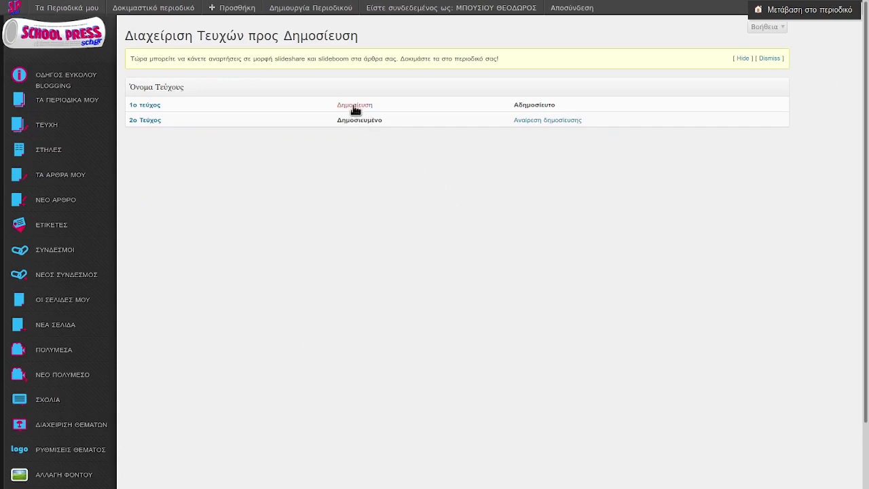
click(355, 106)
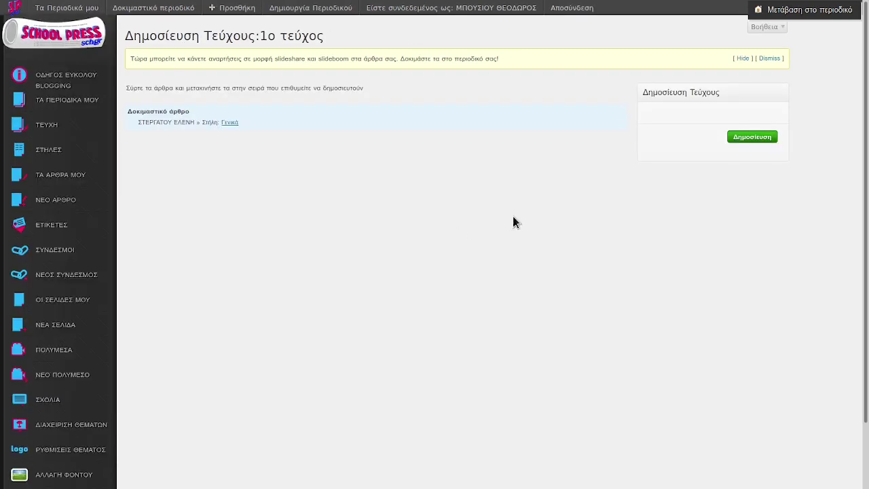
click(749, 139)
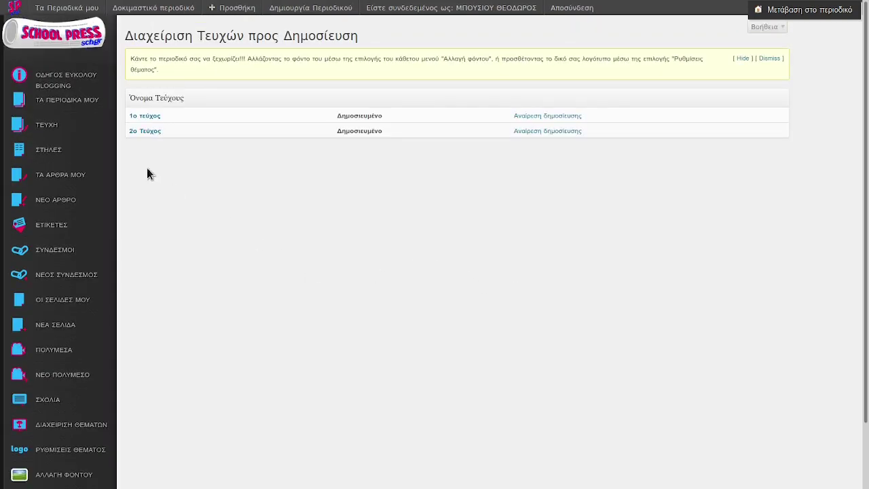
Step: View the published "Δοκιμαστικό περιοδικό" magazine, examining its home page, the "ΕΠΙΚΟΙΝΩΝΙΑ" page and the "ΤΕΥΧΗ" page
mouse_move(76, 8)
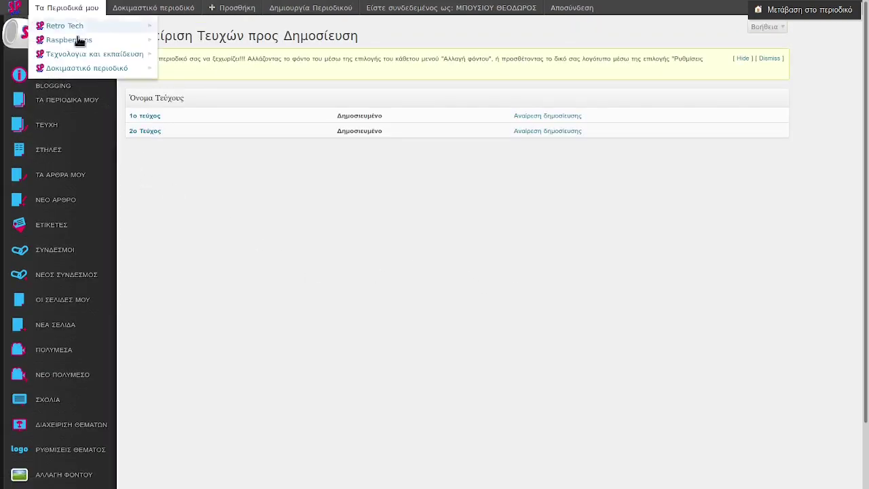
mouse_move(95, 71)
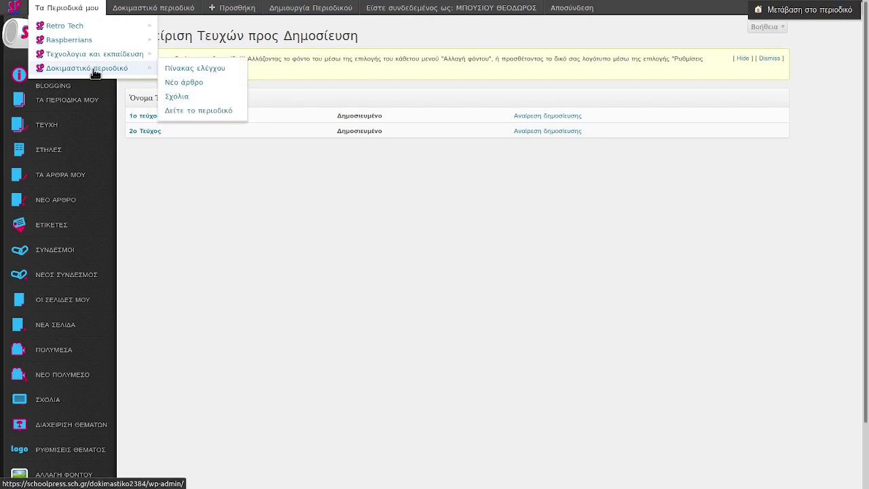
click(209, 112)
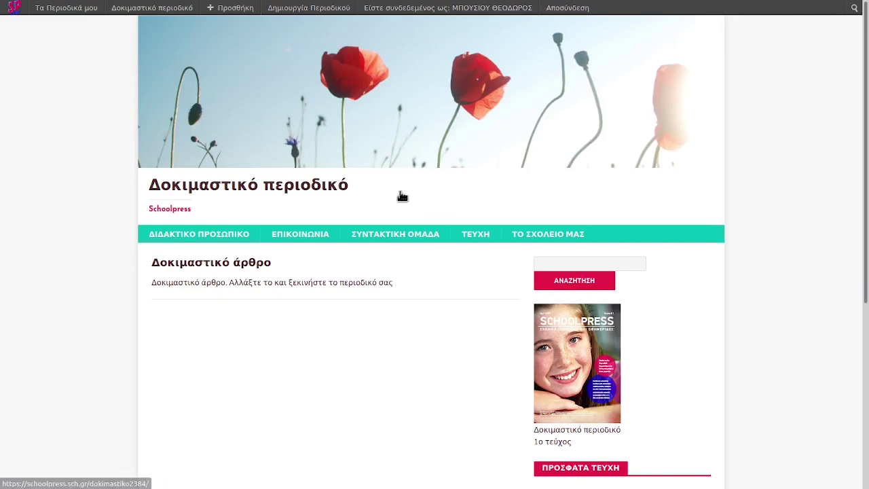
scroll(401, 225, down, 2)
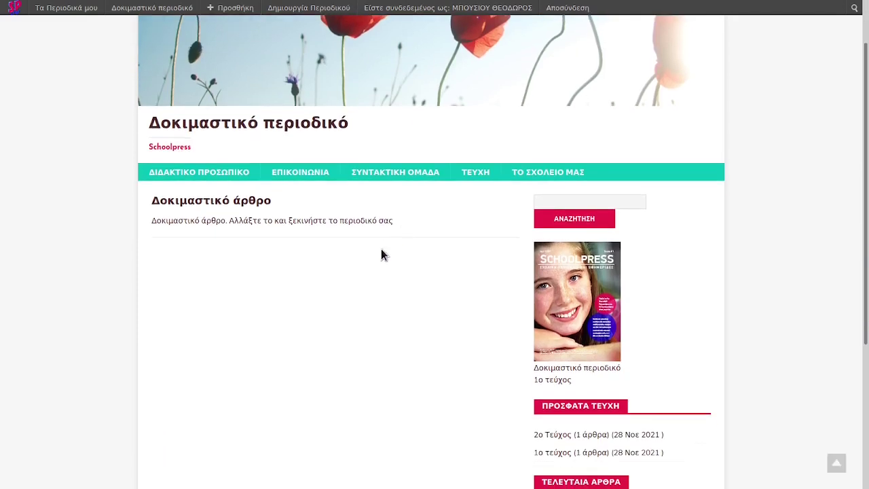
click(300, 178)
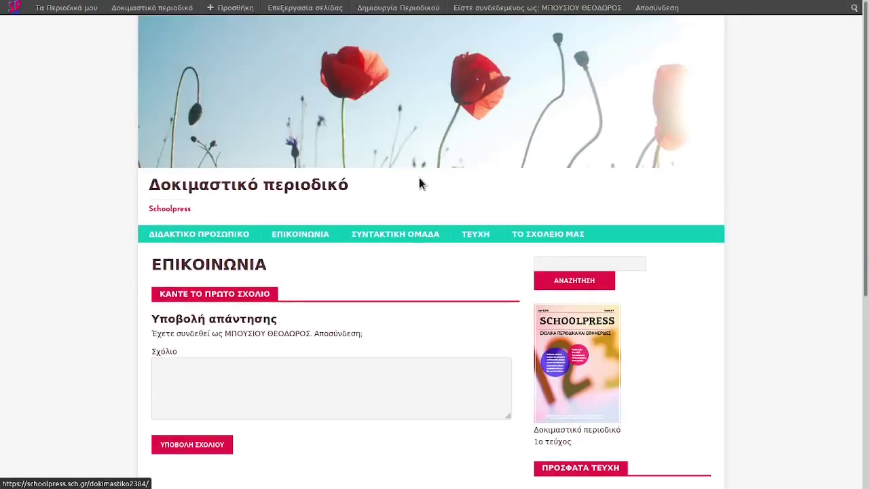
click(470, 235)
scroll(304, 189, down, 4)
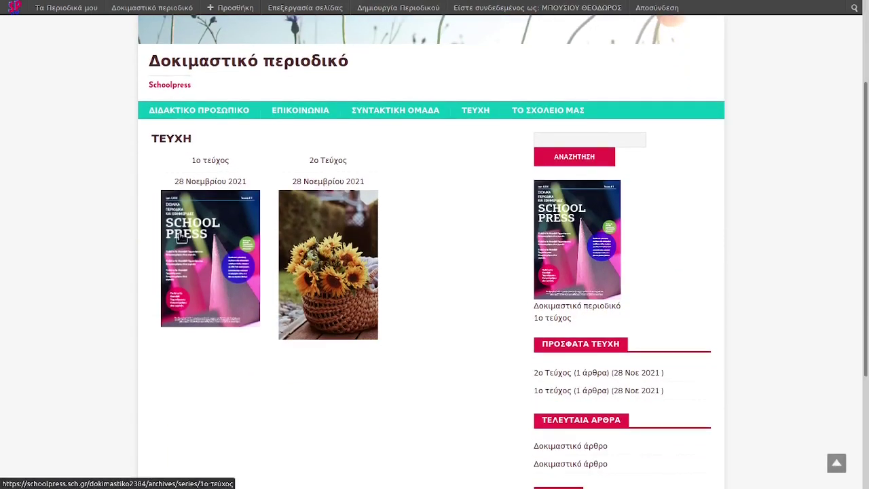
Step: Open the issue "2ο Τεύχος" and read through its article "Δοκιμαστικό άρθρο", checking the images and embedded video
click(316, 250)
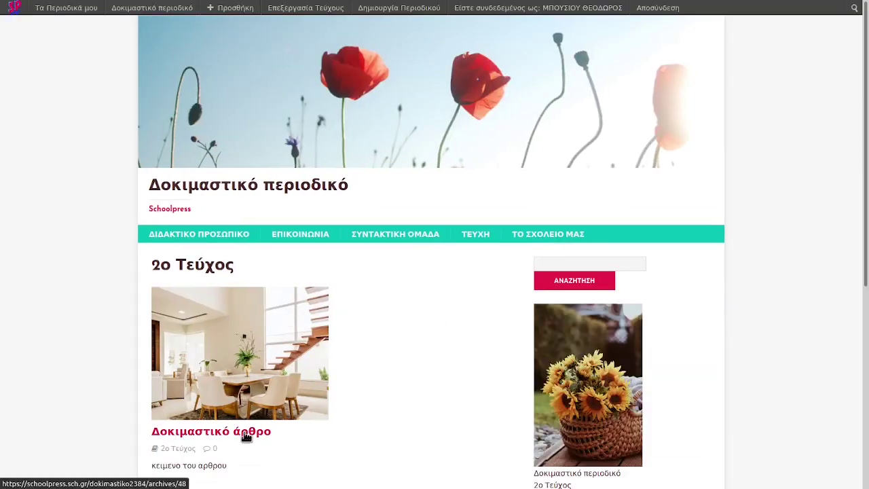
click(352, 404)
scroll(392, 360, down, 6)
scroll(373, 331, up, 3)
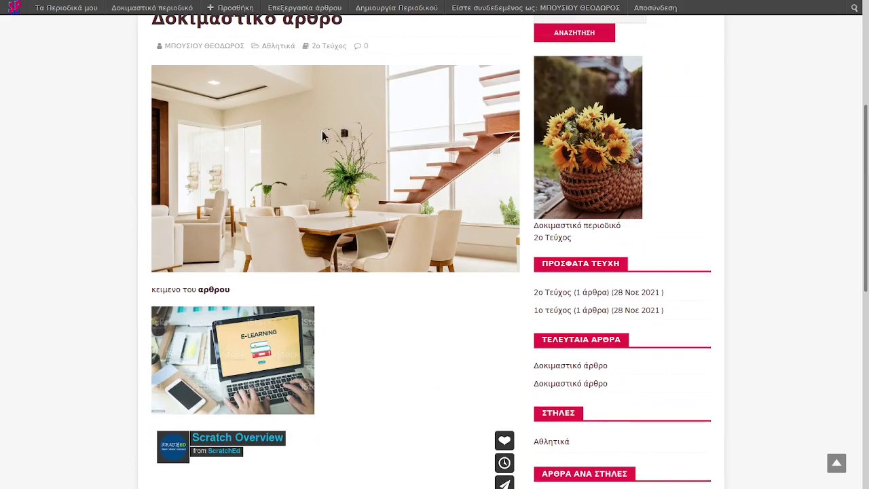
scroll(353, 231, down, 2)
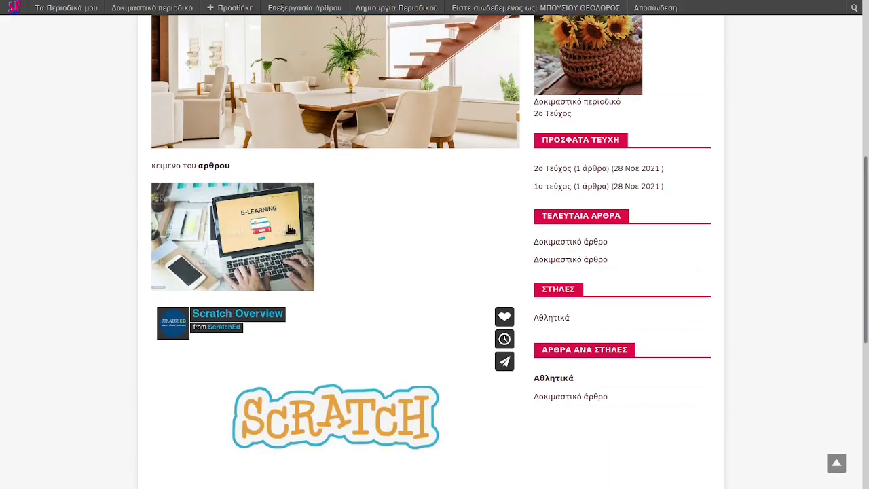
scroll(296, 283, down, 2)
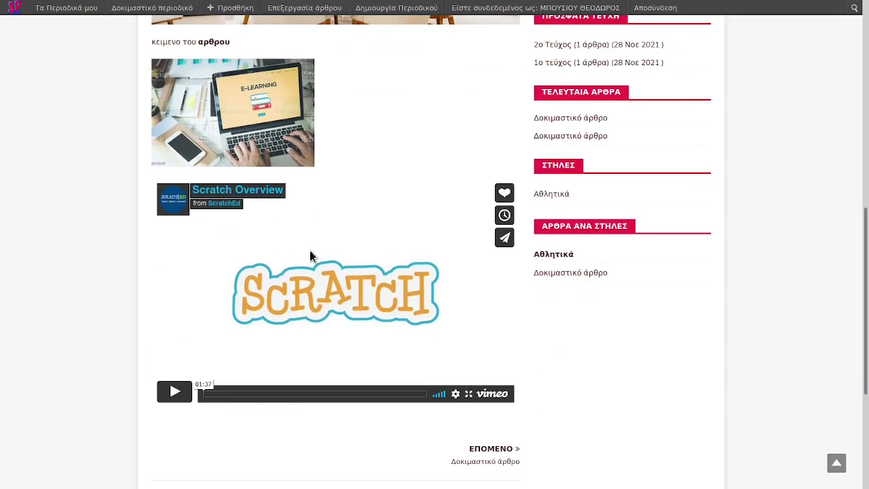
scroll(311, 289, up, 8)
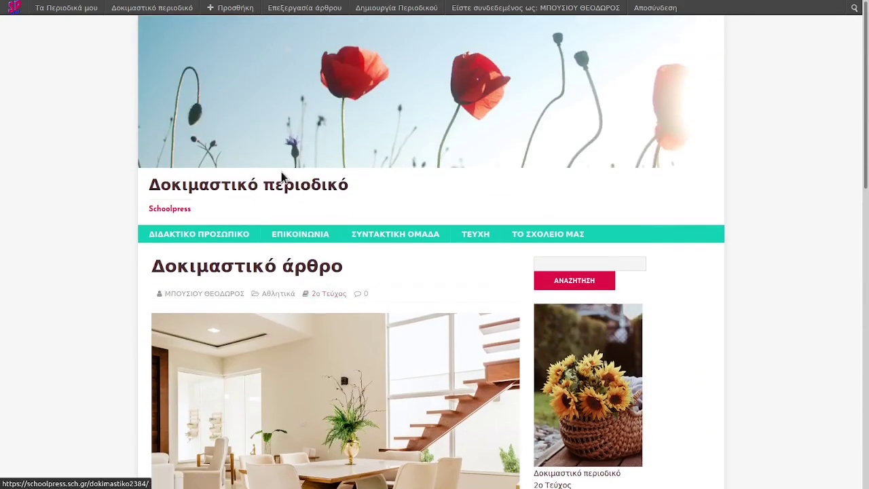
Step: Open the article for editing and look through the magazine's administration options down to the general settings
click(301, 17)
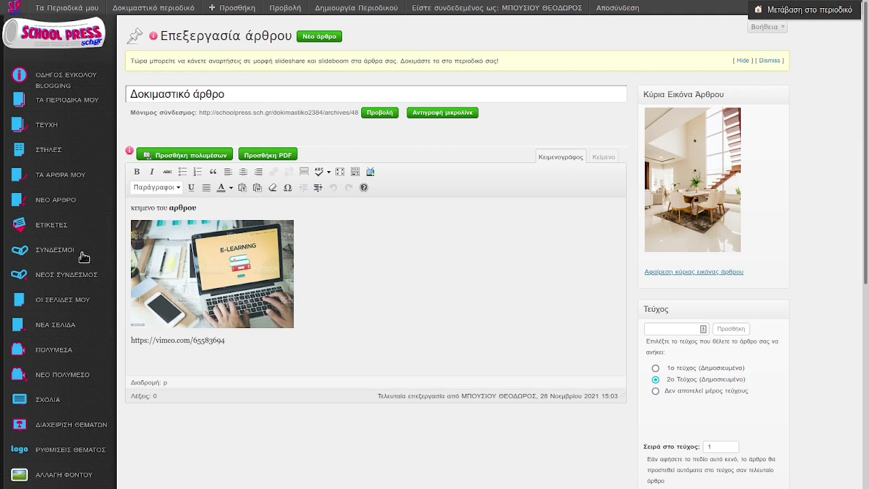
scroll(72, 286, down, 3)
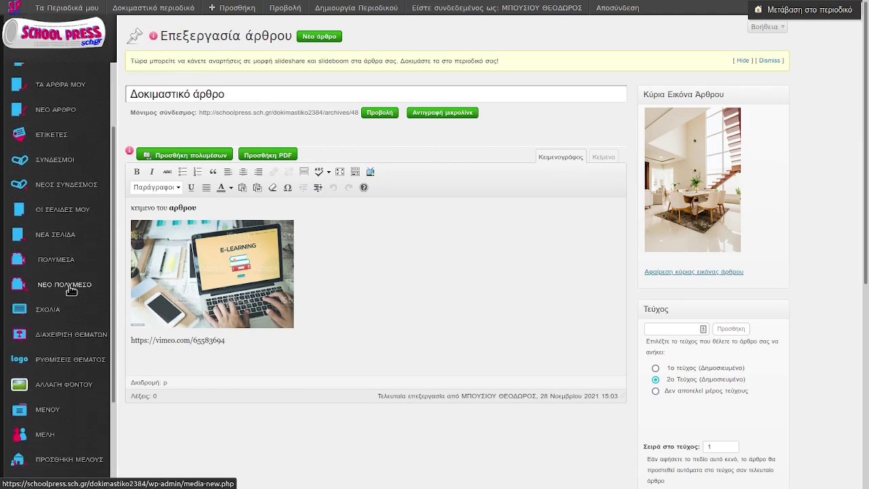
scroll(68, 351, down, 4)
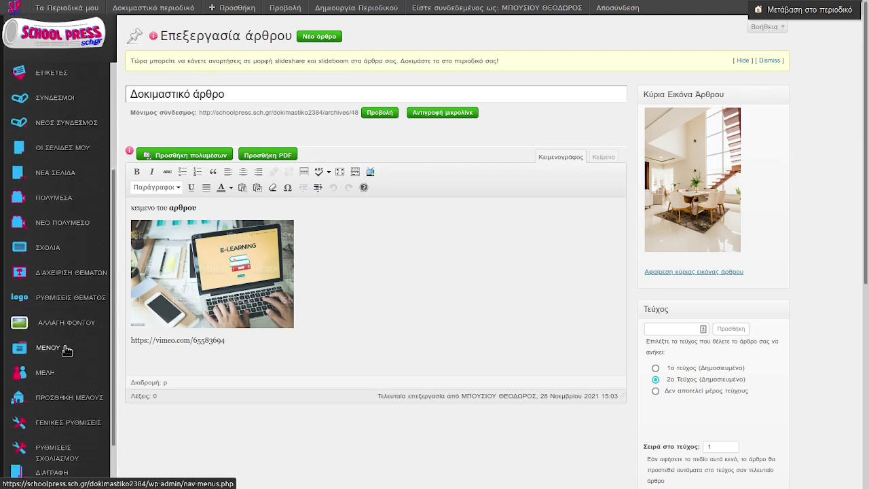
scroll(66, 308, down, 2)
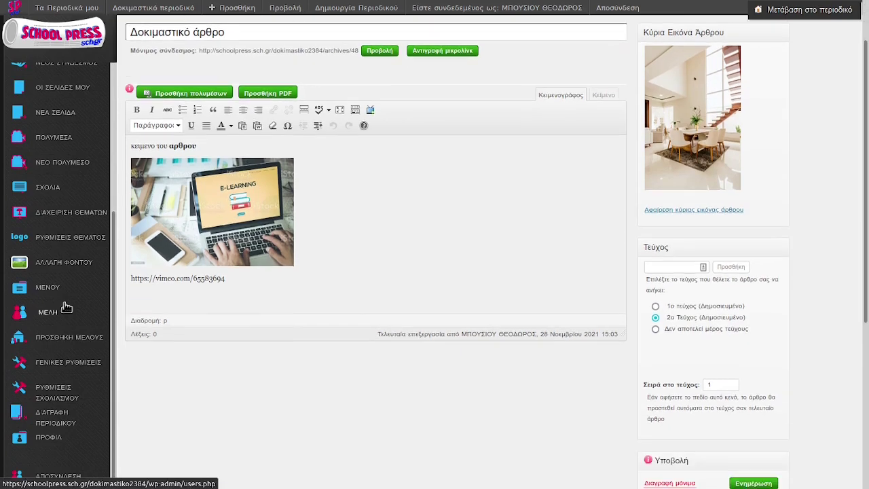
click(82, 368)
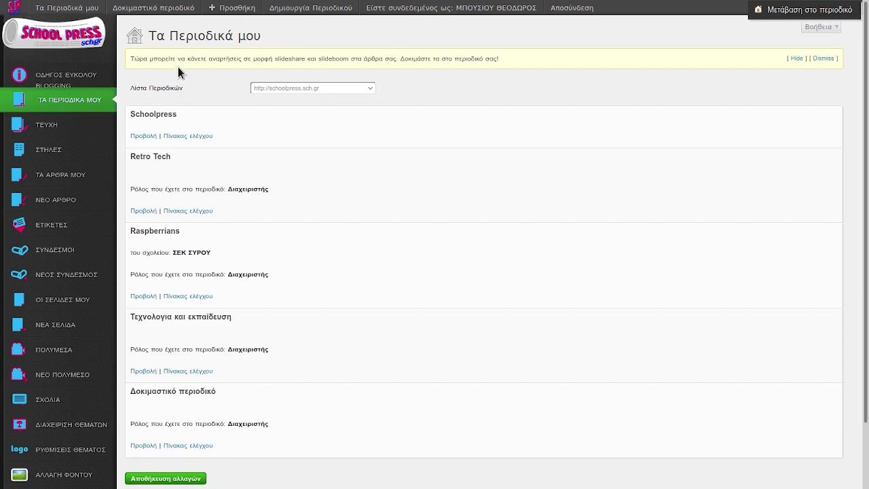
Step: View the magazine's site and examine its "ΔΙΔΑΚΤΙΚΟ ΠΡΟΣΩΠΙΚΟ", "ΕΠΙΚΟΙΝΩΝΙΑ" and "ΣΥΝΤΑΚΤΙΚΗ ΟΜΑΔΑ" pages
mouse_move(160, 11)
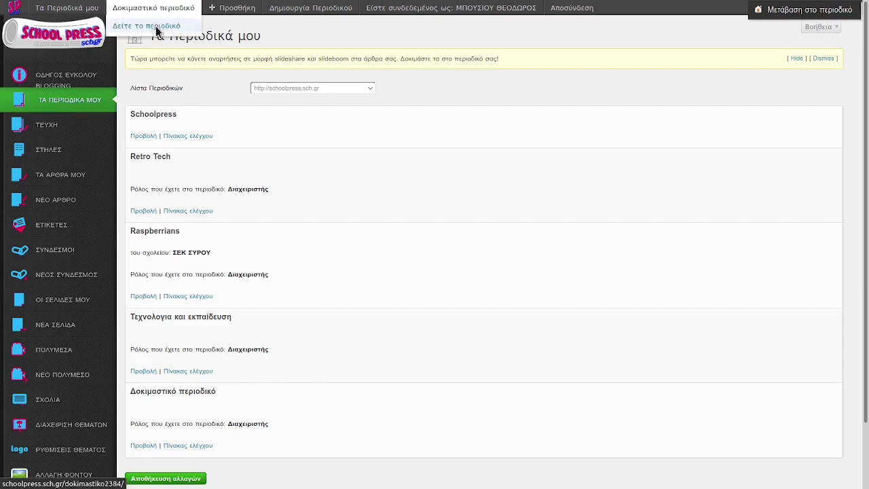
click(155, 27)
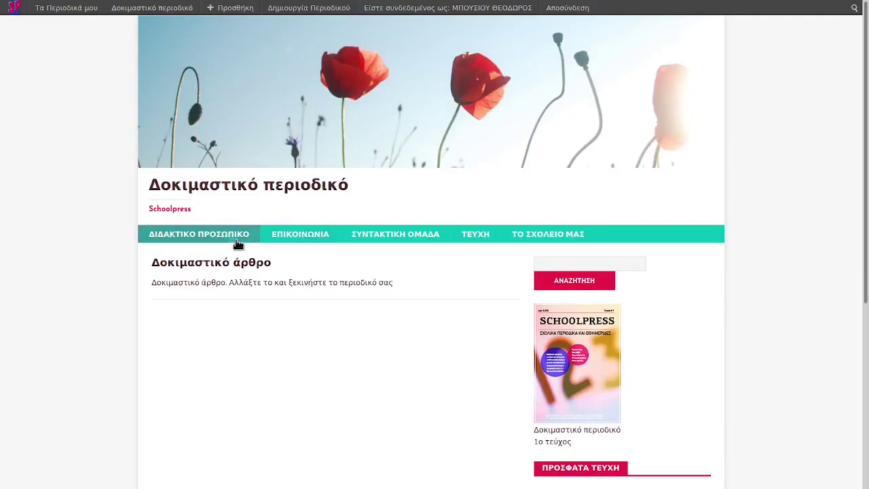
click(242, 244)
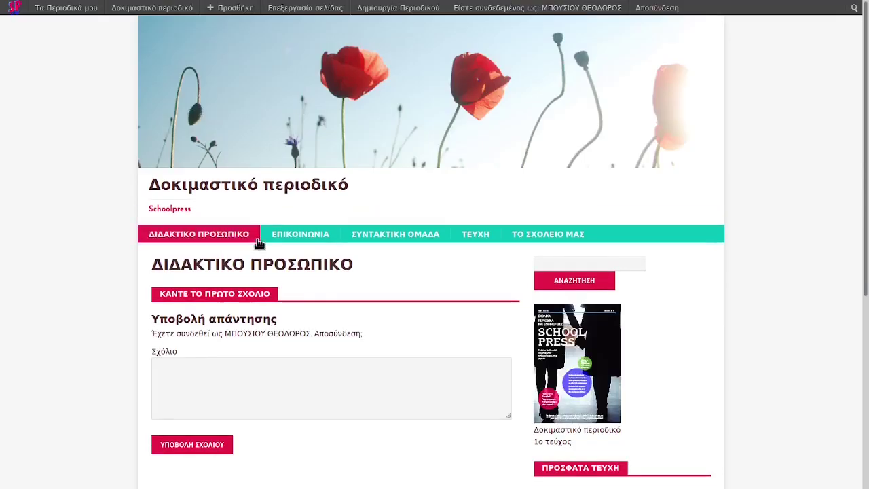
click(299, 237)
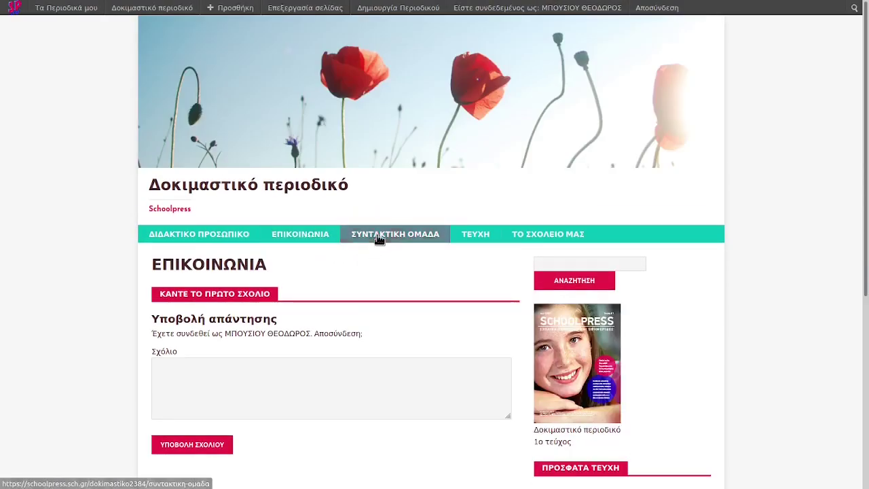
click(379, 239)
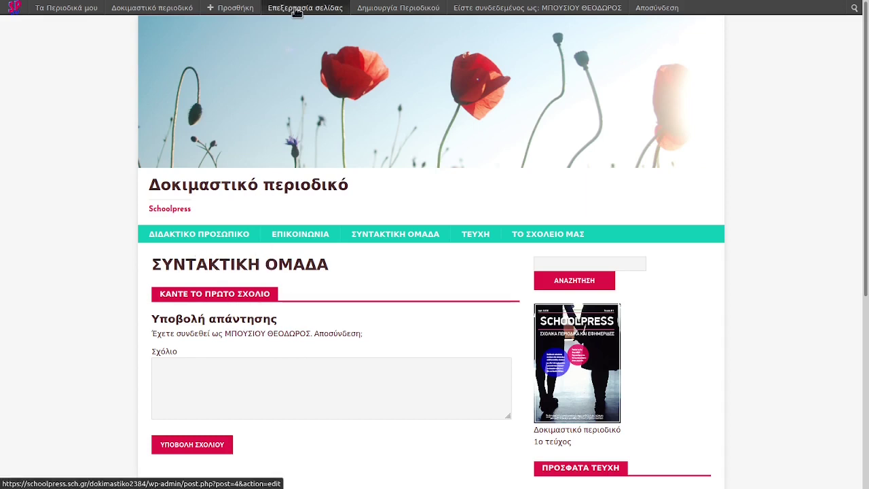
Step: Go to the magazine's dashboard and open the "ΣΥΝΤΑΚΤΙΚΗ ΟΜΑΔΑ" page for editing from its list of pages
mouse_move(64, 9)
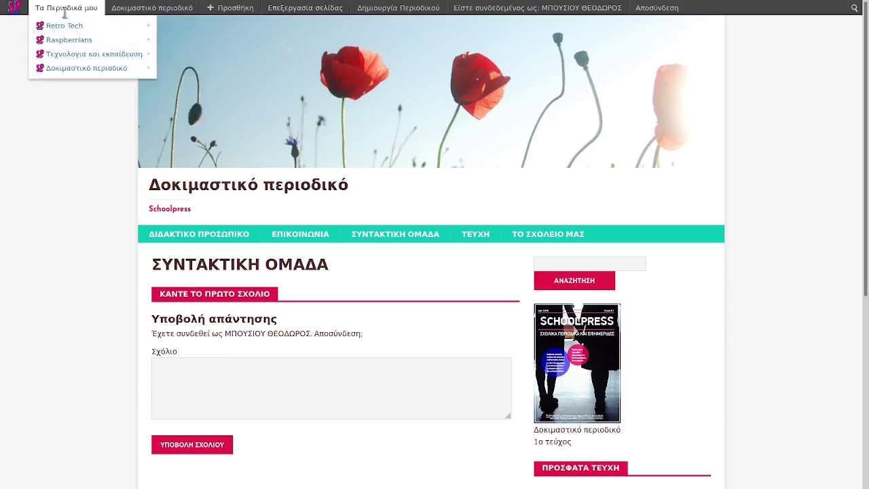
mouse_move(171, 8)
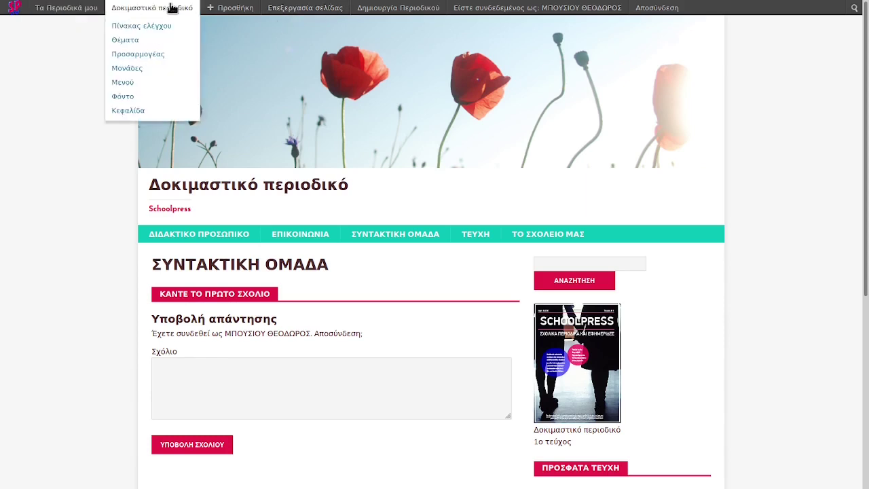
click(143, 25)
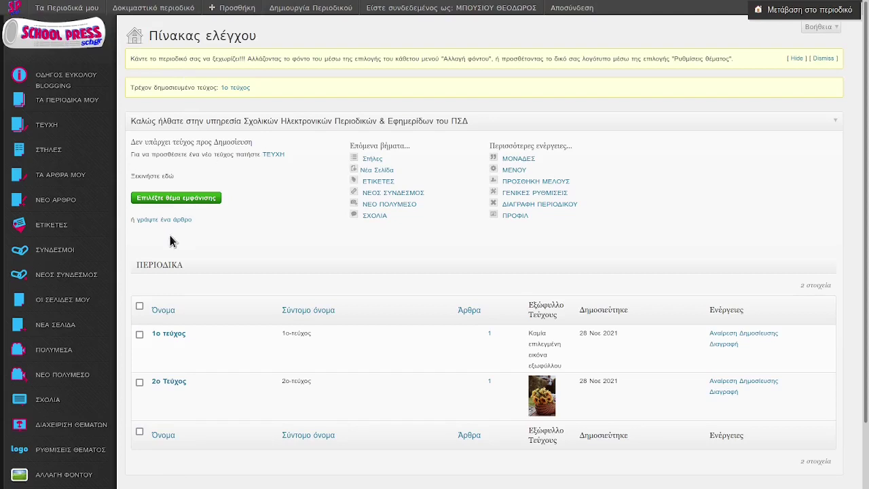
click(56, 303)
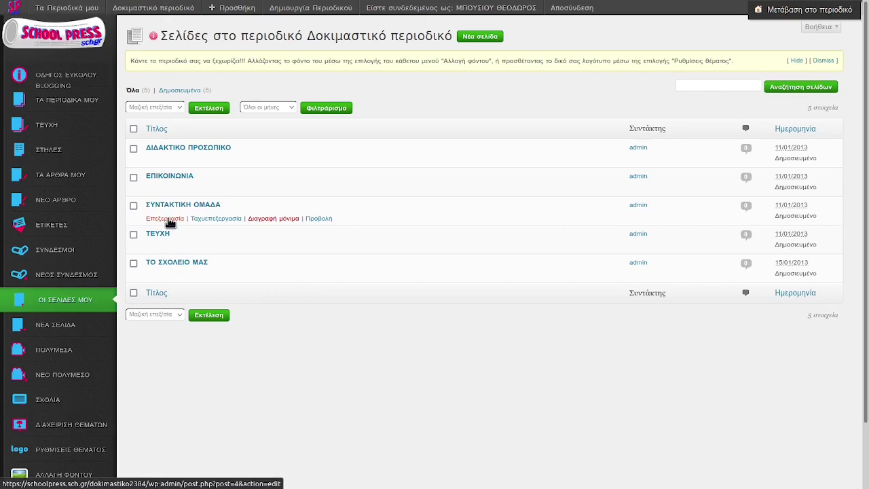
click(168, 220)
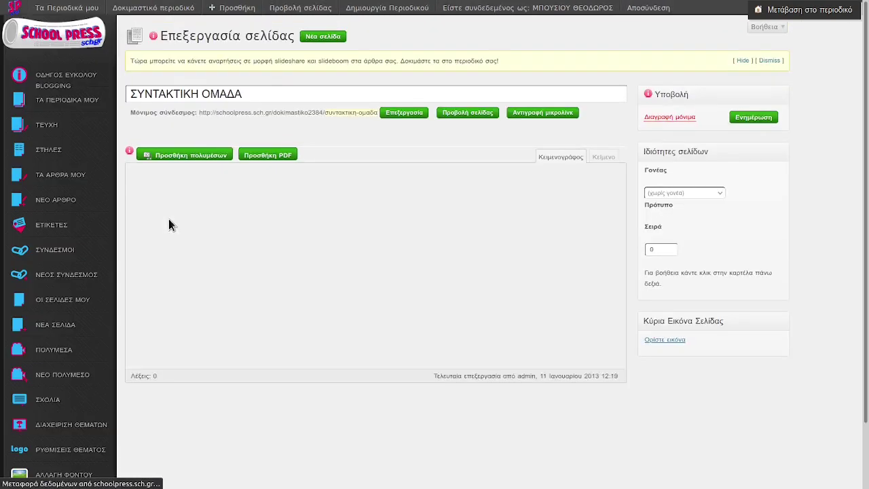
Step: Enter the editorial team member's full name as the page's text and update the page
text(Spe)
key(BackSpace)
key(BackSpace)
key(BackSpace)
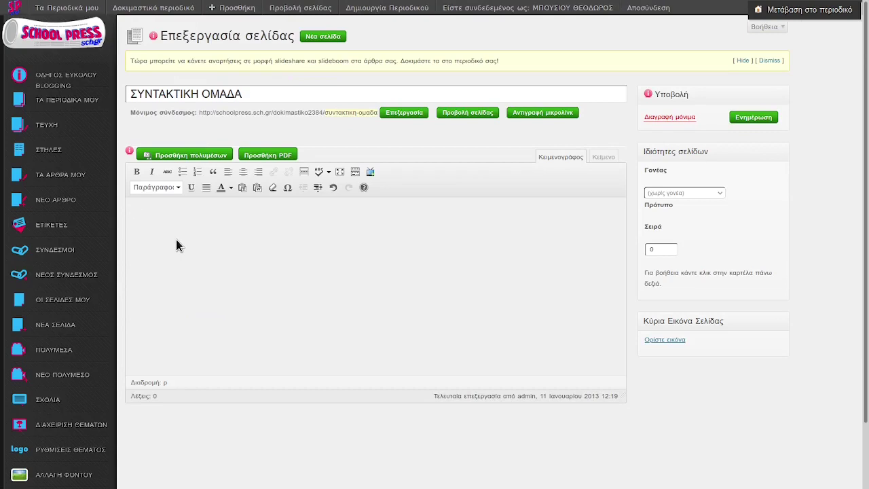
text(J)
key(BackSpace)
text(John Doe)
click(753, 121)
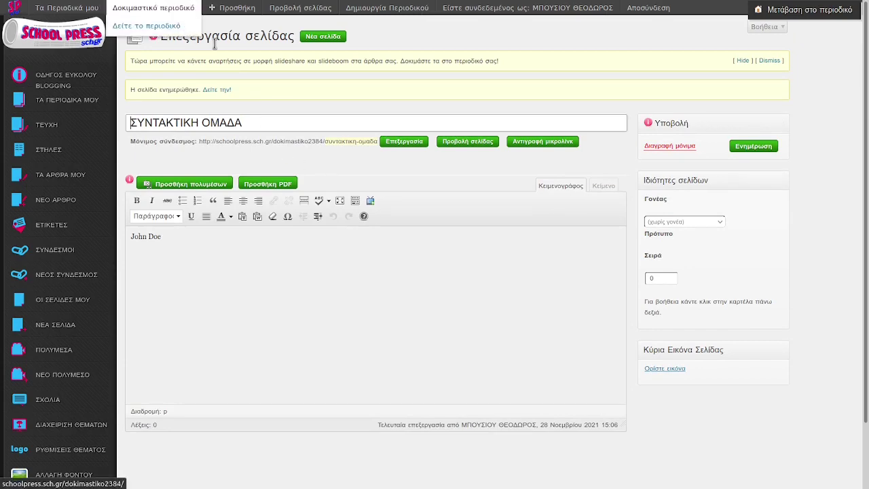
Step: Go to the magazine's menu management and create a new menu named "test"
click(309, 7)
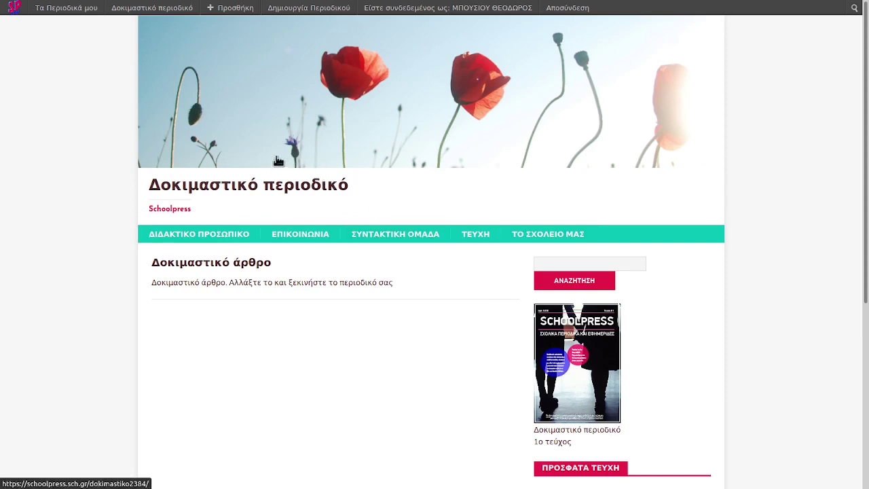
mouse_move(144, 7)
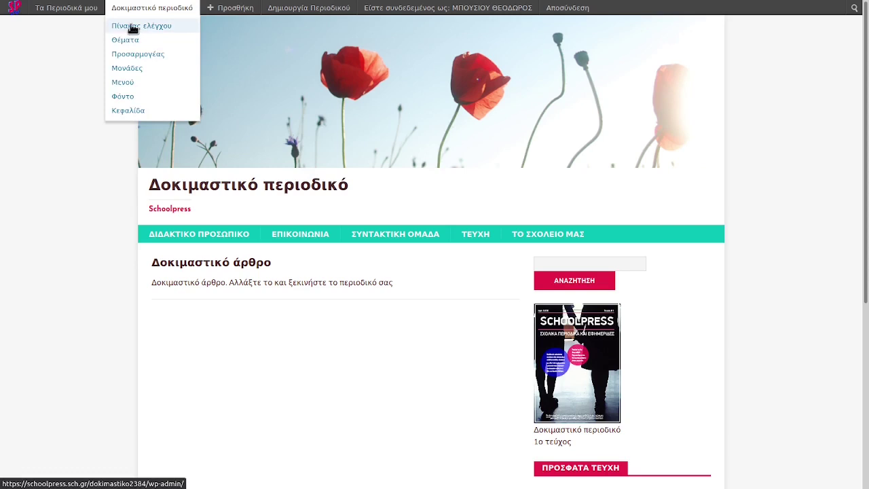
click(125, 82)
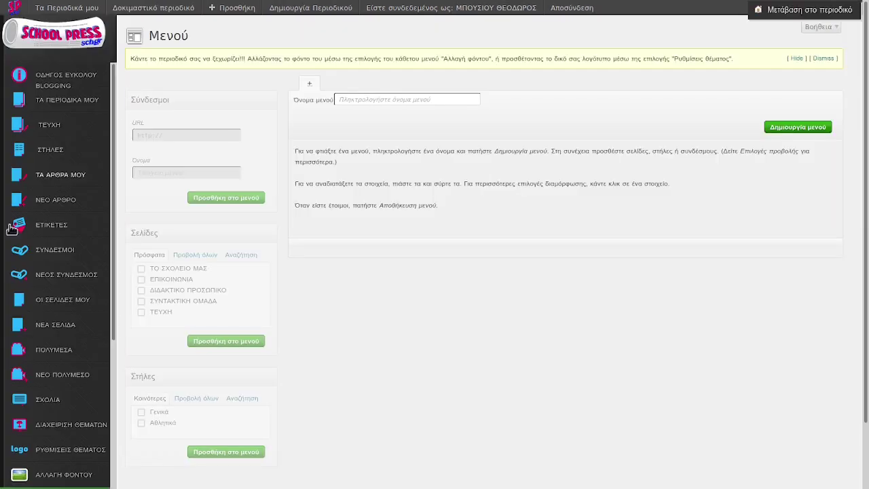
scroll(27, 321, down, 3)
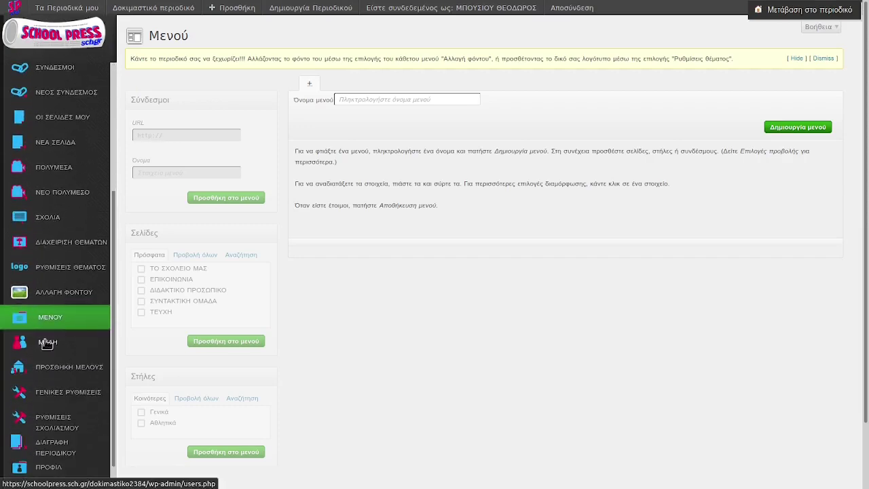
scroll(44, 322, up, 3)
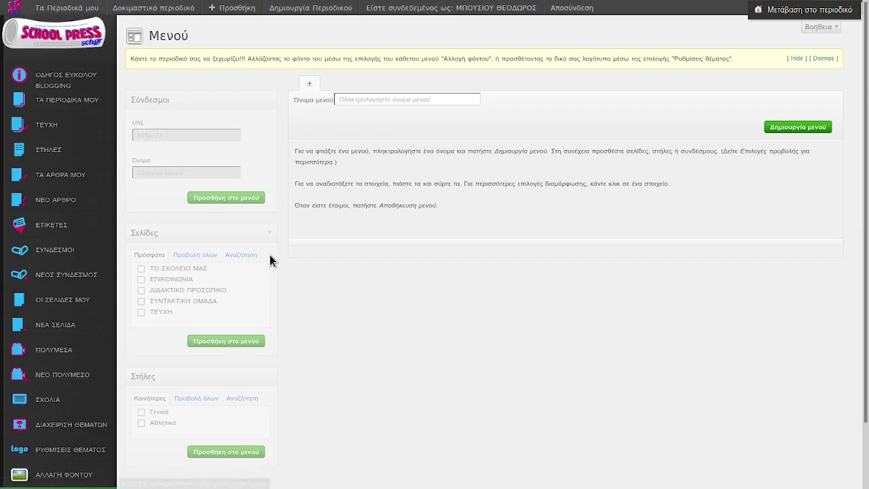
click(365, 96)
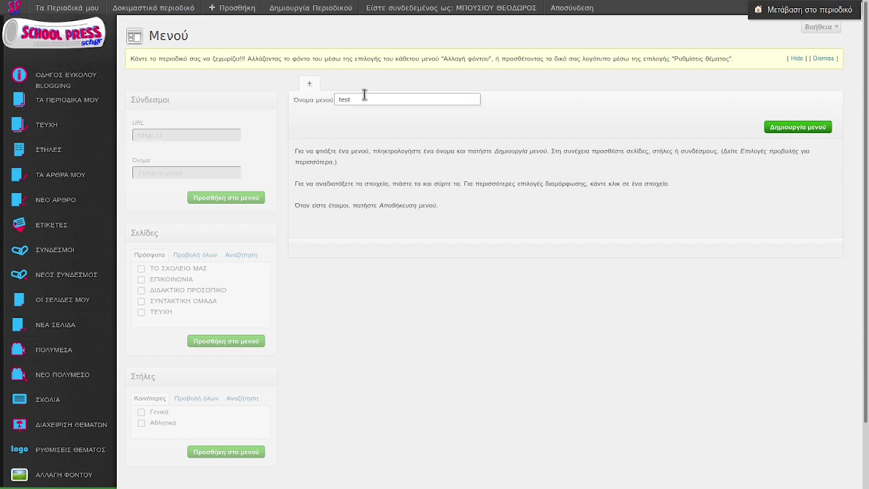
click(788, 127)
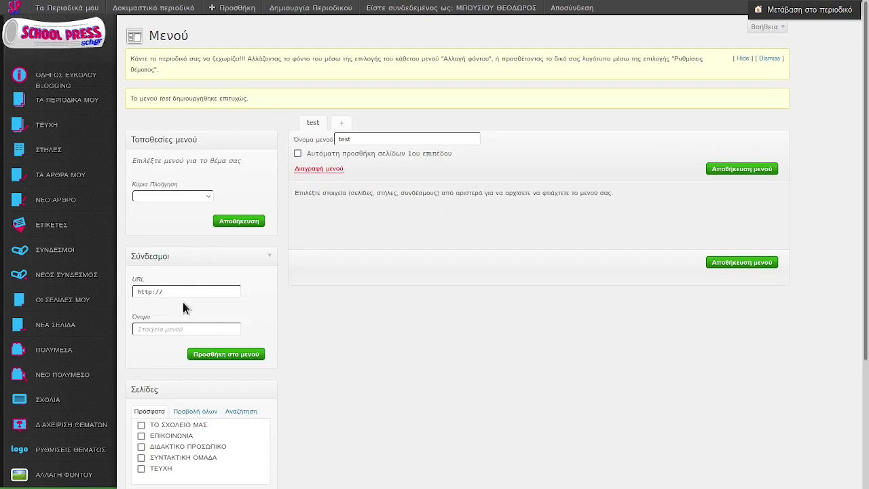
Step: Add the "ΤΟ ΣΧΟΛΕΙΟ ΜΑΣ" and "ΕΠΙΚΟΙΝΩΝΙΑ" pages to the "test" menu, save it and view the magazine's site
scroll(174, 313, down, 1)
click(140, 365)
click(141, 374)
click(211, 434)
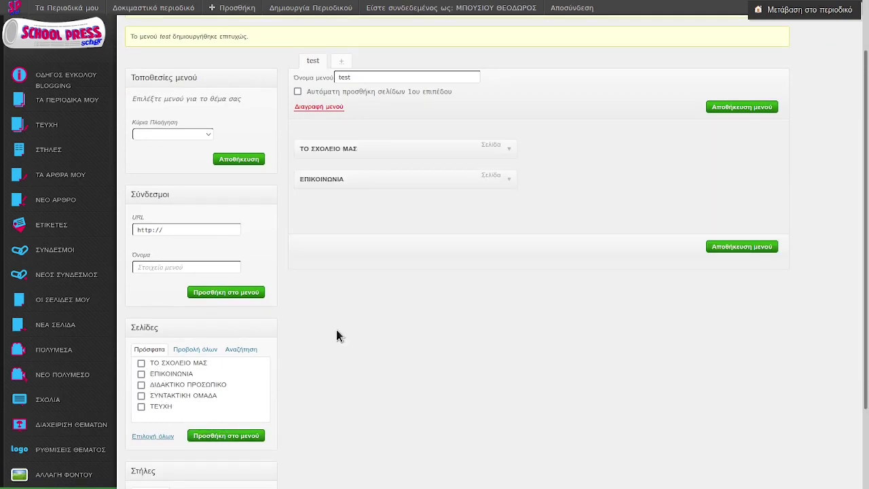
drag(369, 179, 333, 188)
click(743, 248)
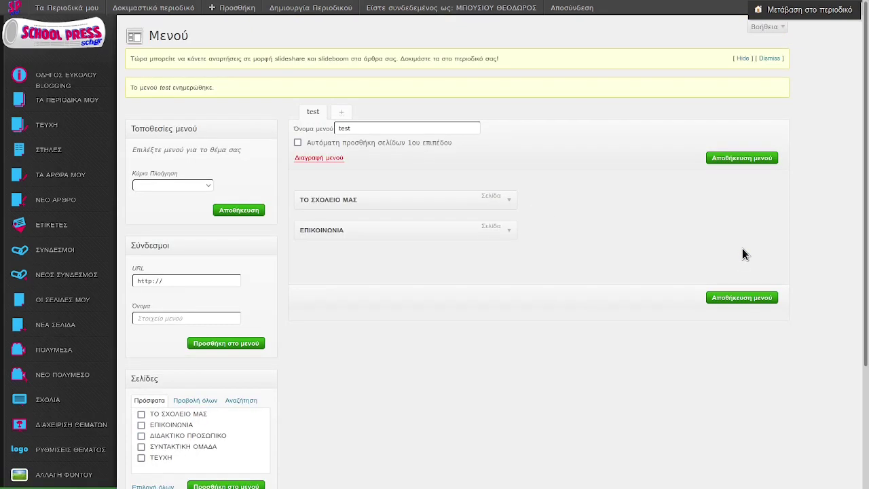
mouse_move(163, 7)
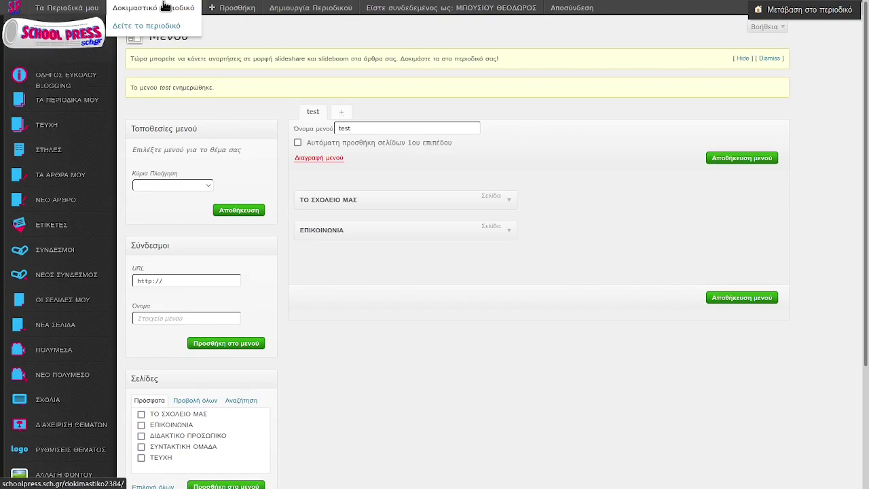
click(160, 28)
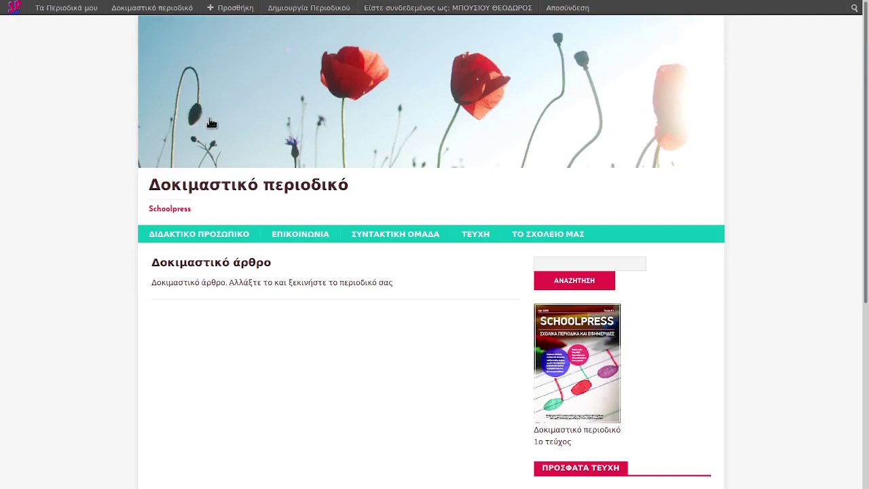
Step: Return to menu management, assign "test" as the "Κύρια Πλοήγηση" menu, save the location and view the magazine's site
mouse_move(155, 7)
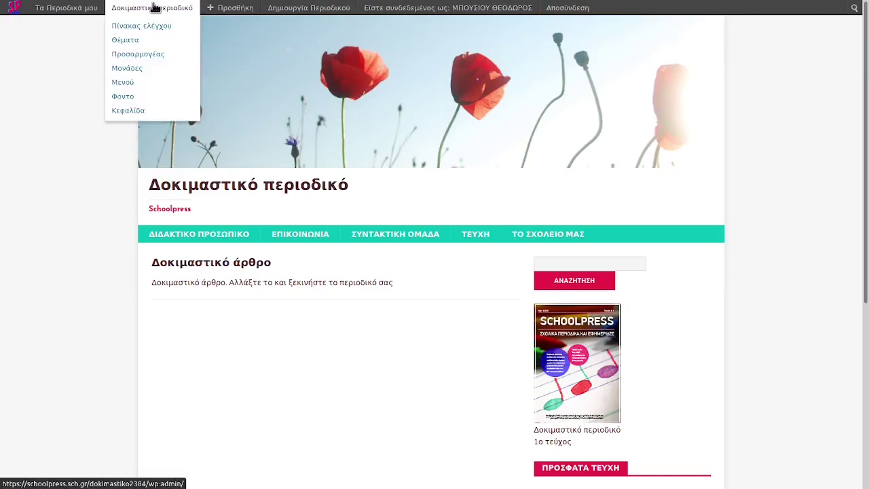
click(125, 83)
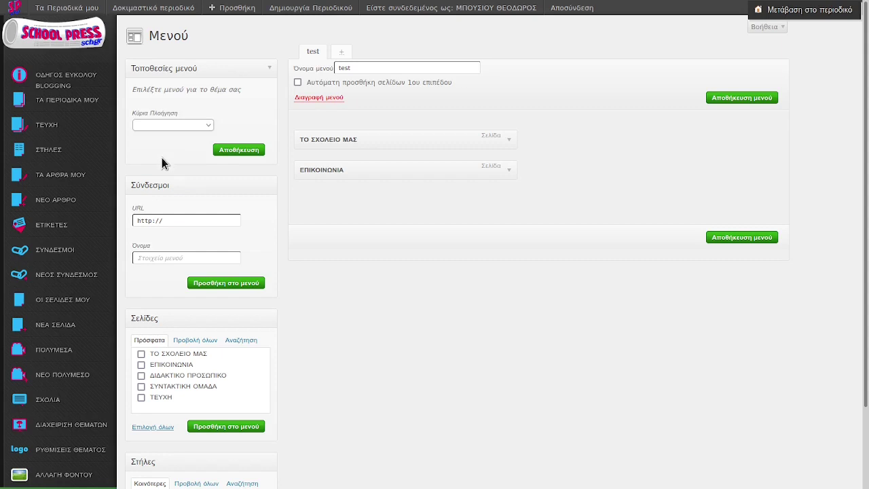
click(241, 151)
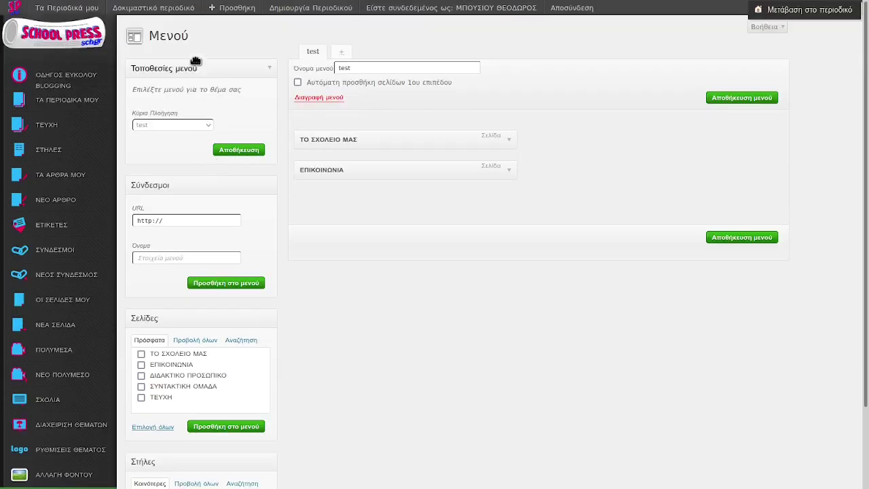
click(146, 25)
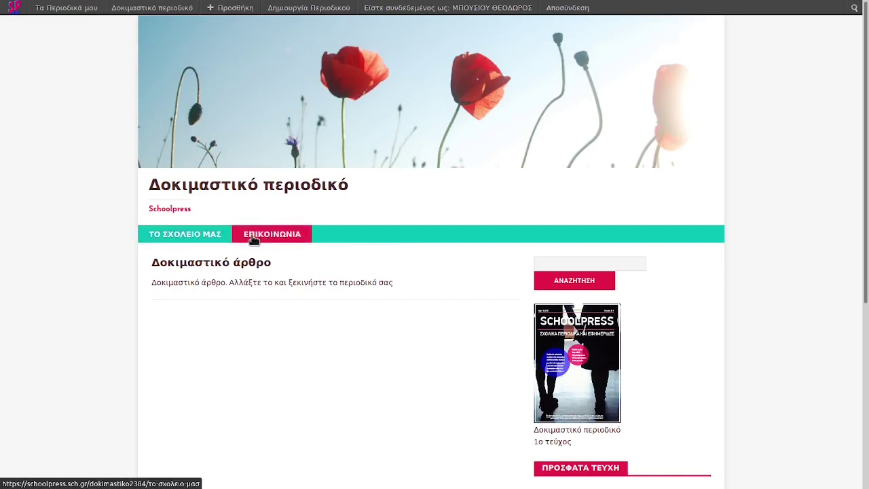
Step: Go back to the magazine's administration and examine the header image and header text options in the theme settings
mouse_move(139, 8)
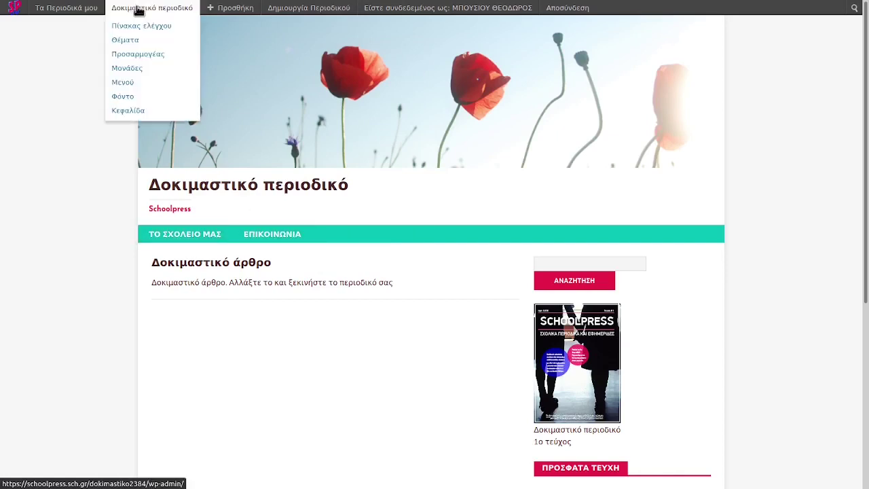
click(124, 82)
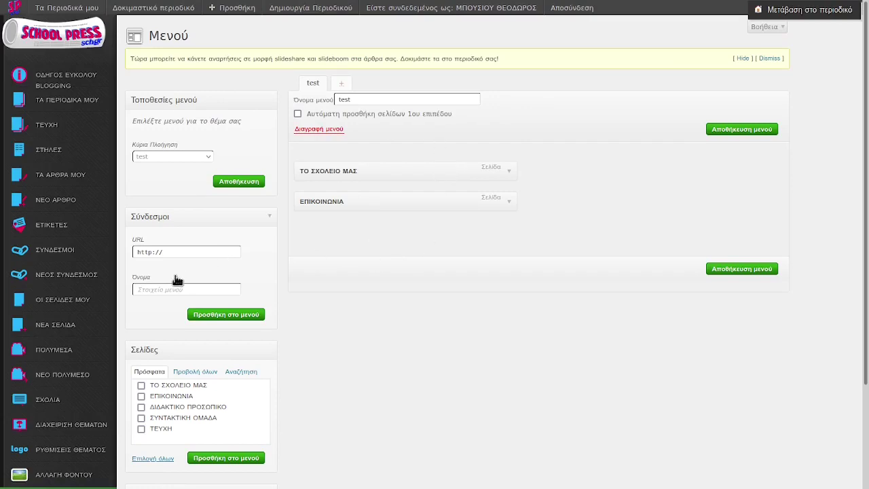
scroll(64, 313, down, 1)
scroll(65, 317, down, 3)
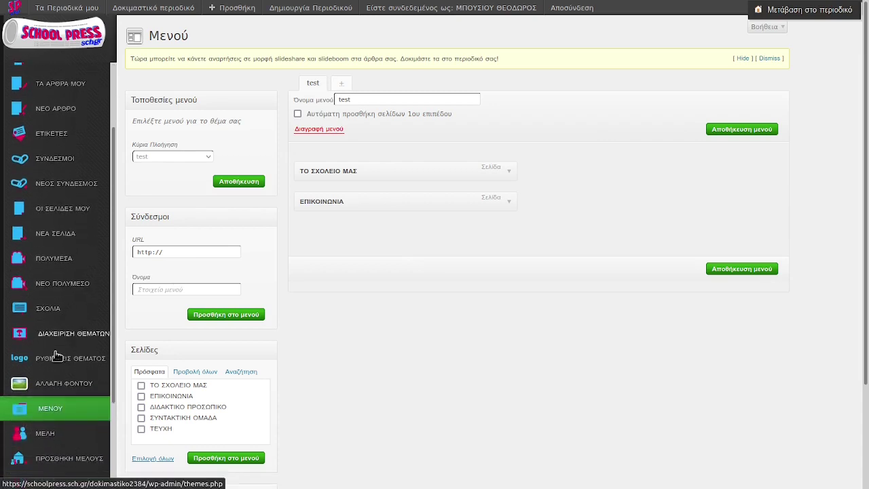
click(68, 360)
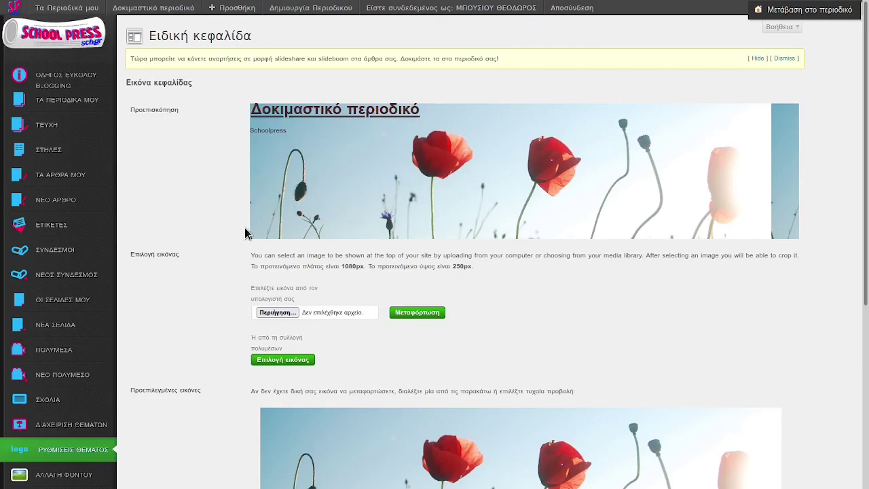
scroll(244, 227, down, 5)
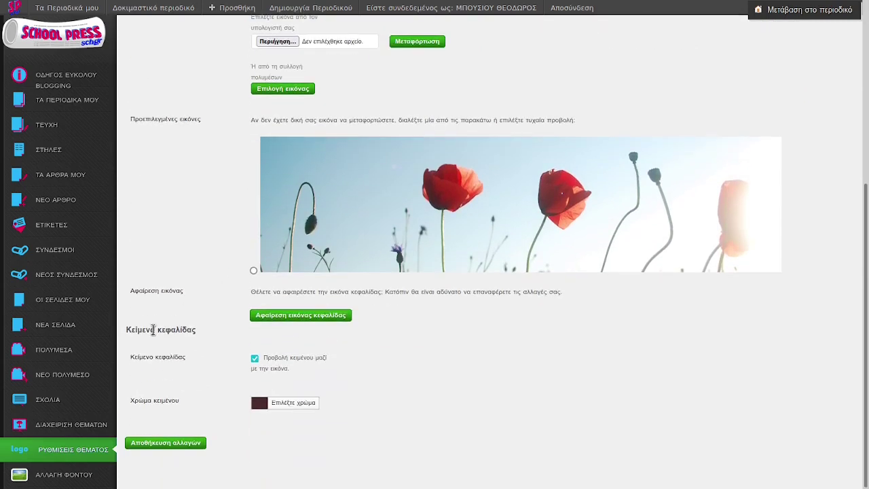
Step: Browse the available themes in theme management and activate the "MH TravelMag SP" theme
scroll(58, 408, down, 3)
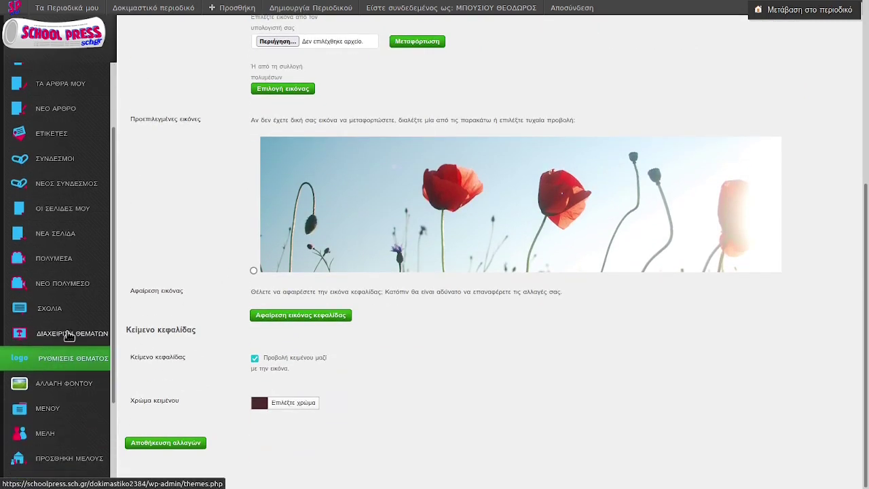
click(63, 338)
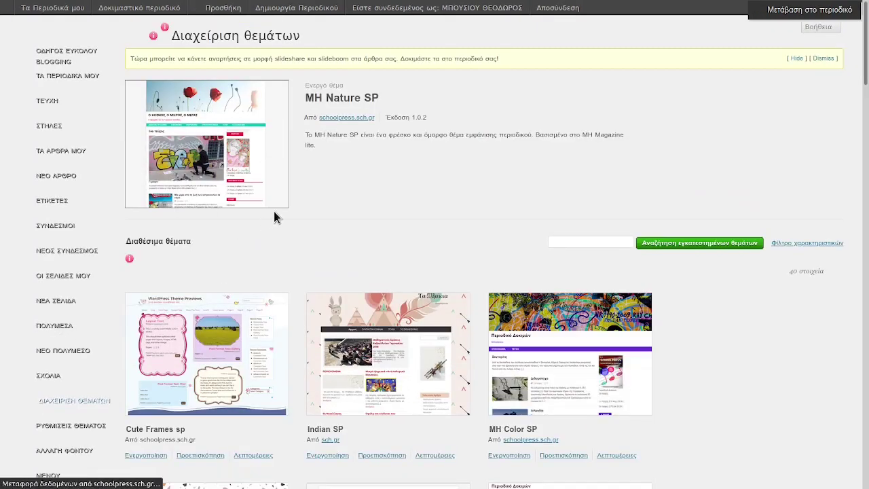
scroll(390, 245, down, 4)
scroll(549, 253, down, 3)
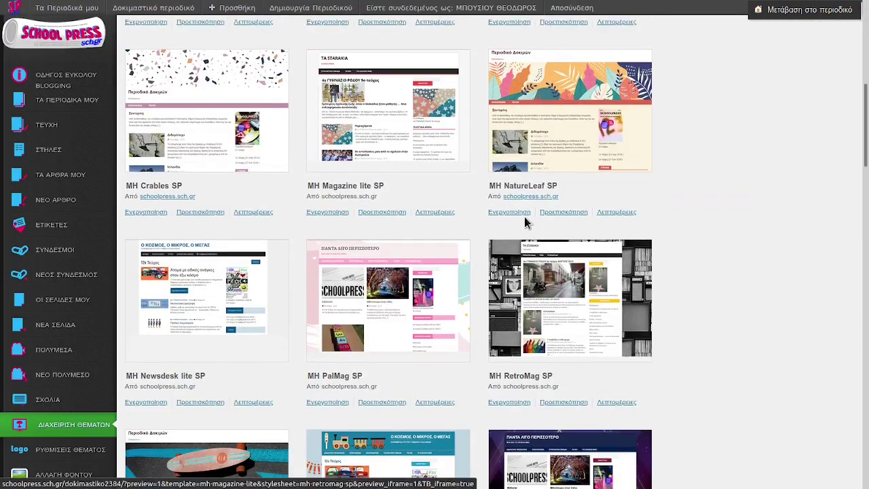
scroll(525, 216, down, 1)
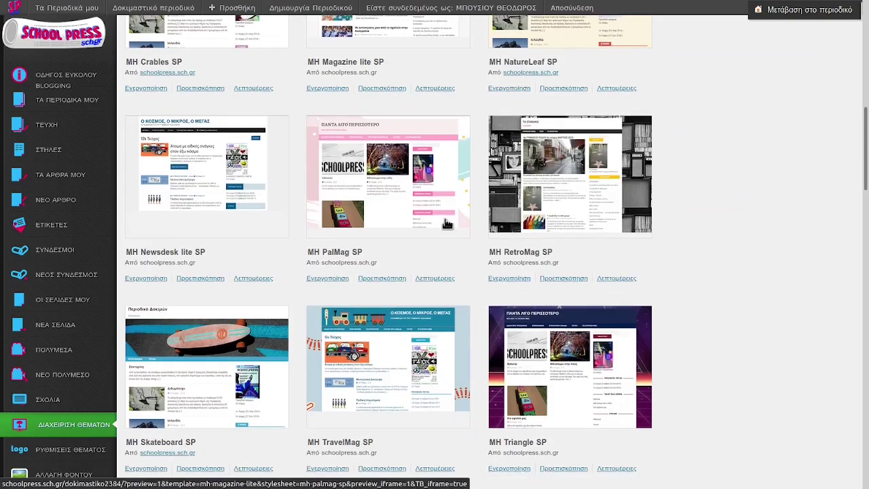
scroll(451, 224, down, 2)
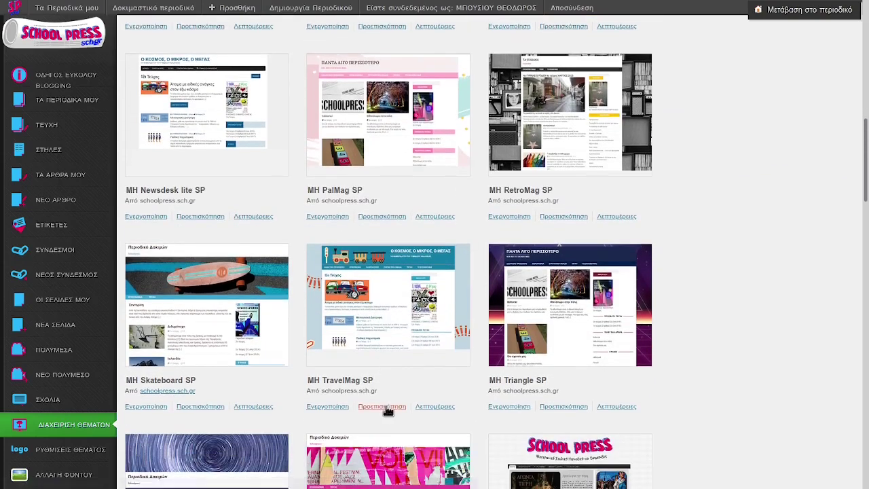
click(328, 406)
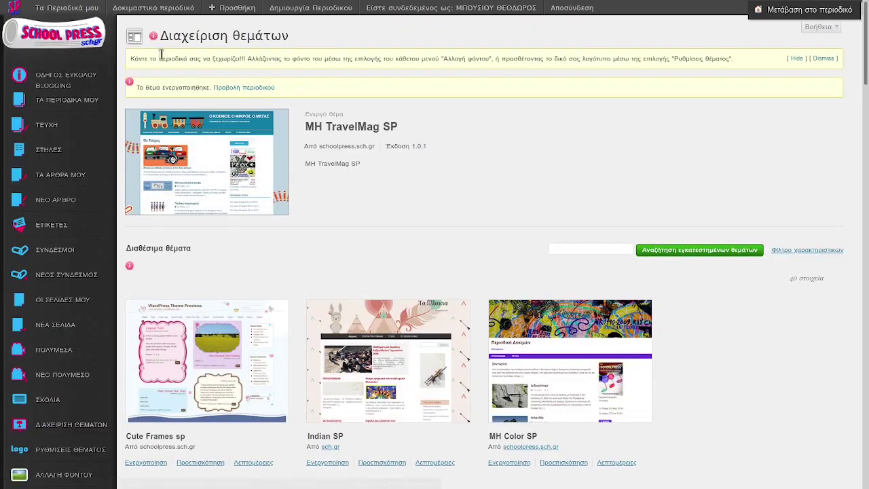
Step: View the magazine's site and examine its appearance with the newly activated theme
click(150, 27)
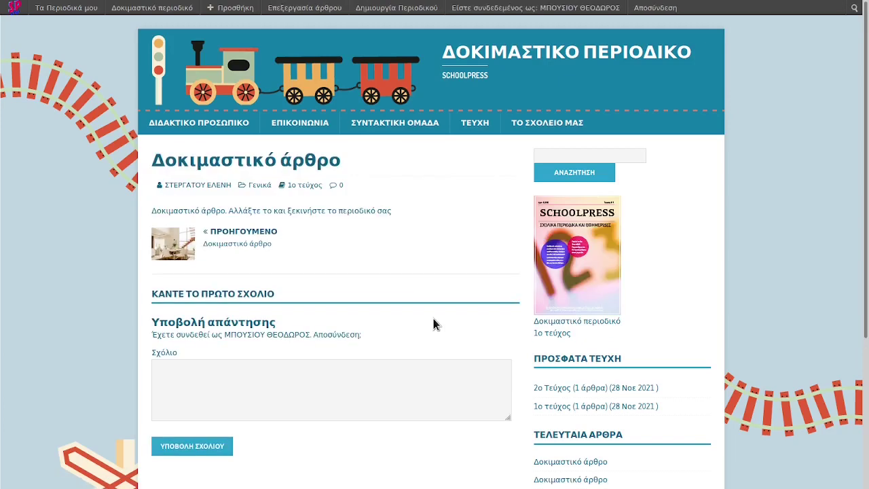
scroll(415, 326, down, 2)
scroll(417, 326, up, 2)
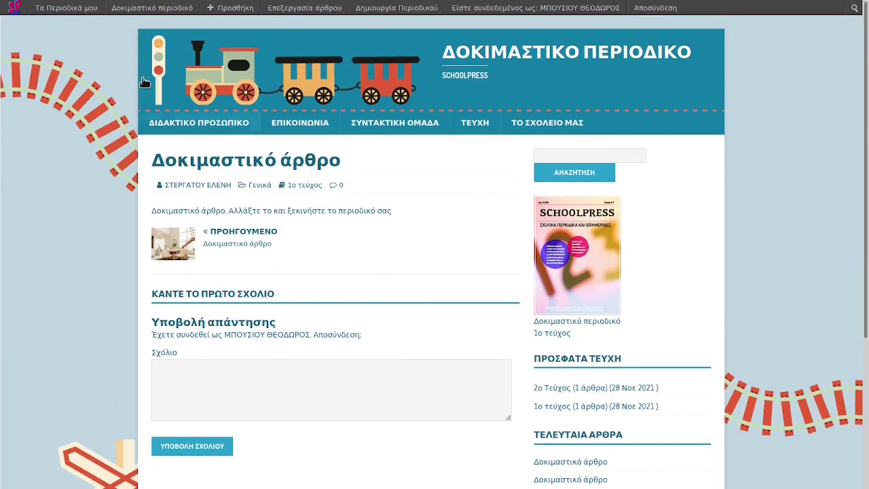
Step: Return to the magazine's dashboard and open its members page ("ΜΕΛΗ")
mouse_move(129, 8)
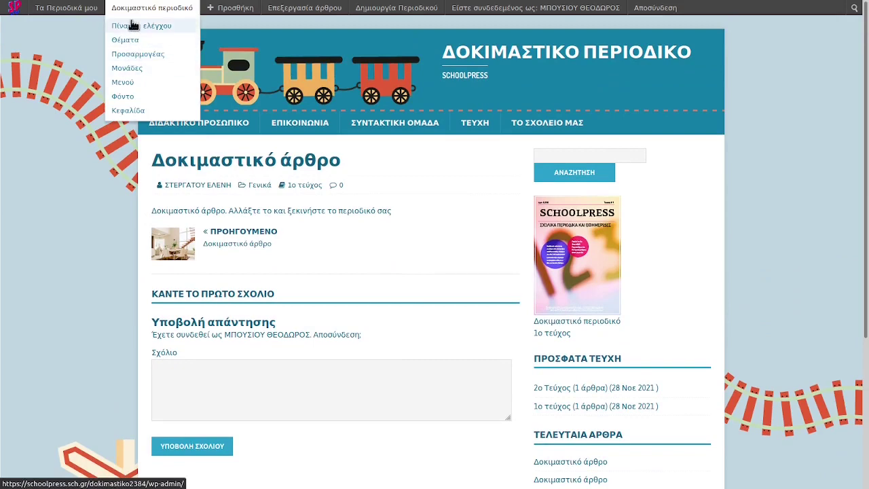
click(133, 25)
scroll(218, 405, down, 2)
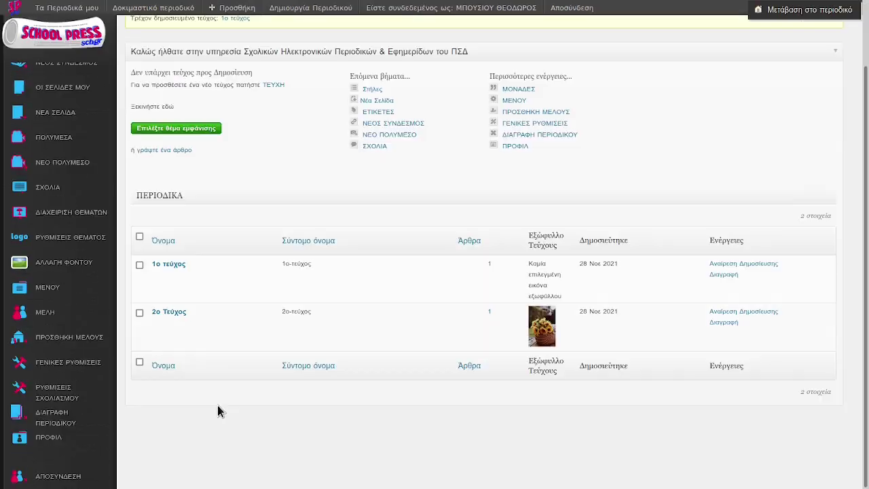
click(43, 315)
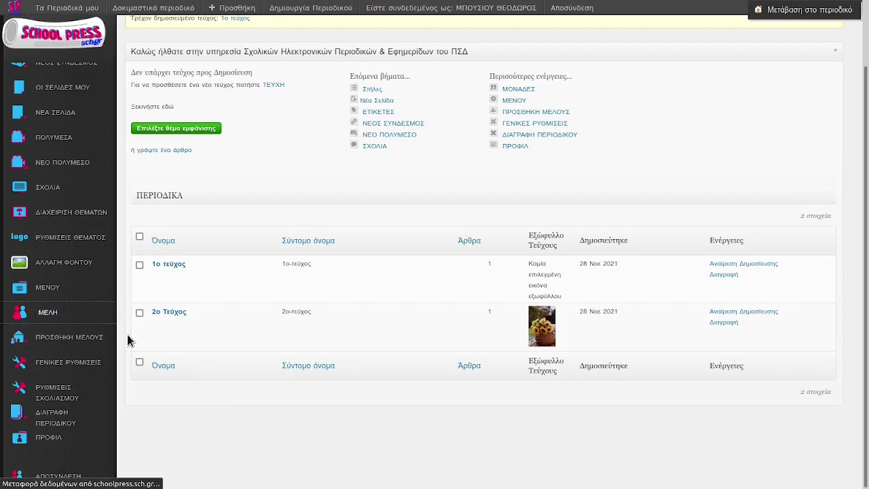